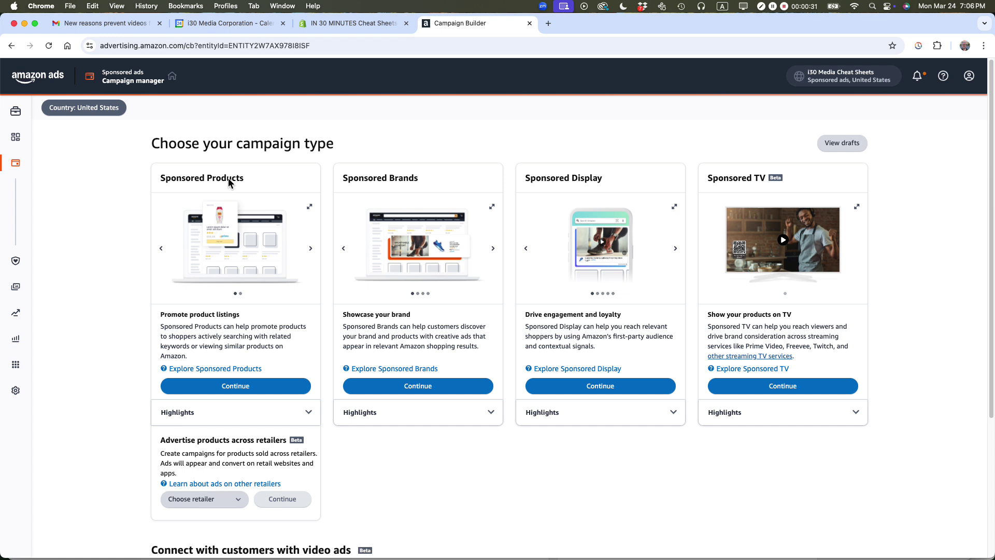
# Step: Start a new Sponsored Products campaign and look over the campaign builder form
pyautogui.click(240, 385)
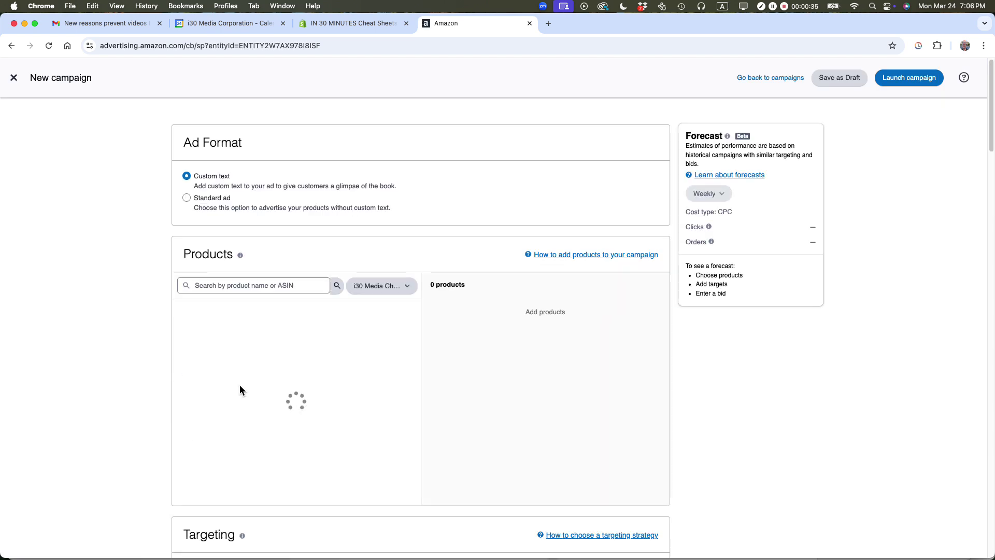
pyautogui.scroll(-20, 442, 235)
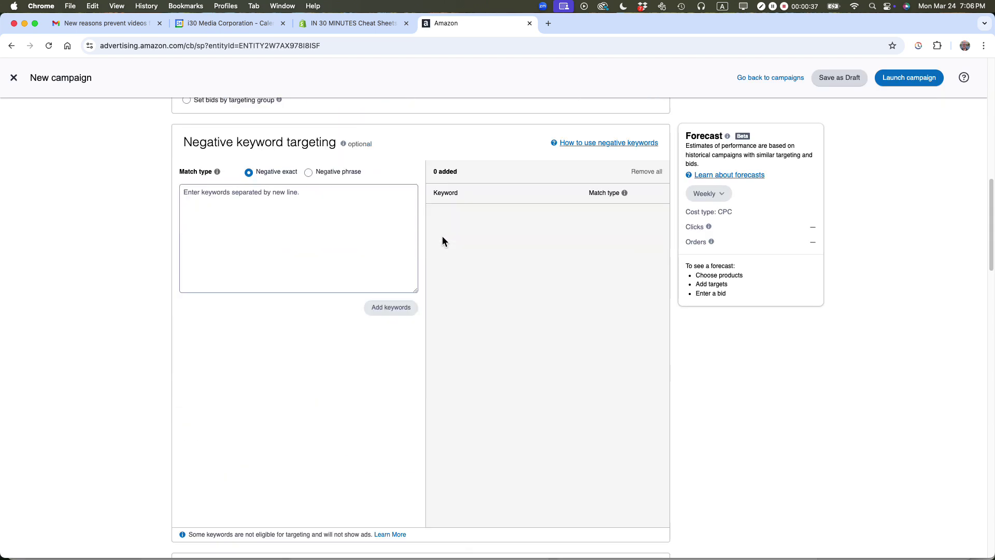
pyautogui.scroll(-10, 443, 240)
pyautogui.scroll(20, 438, 241)
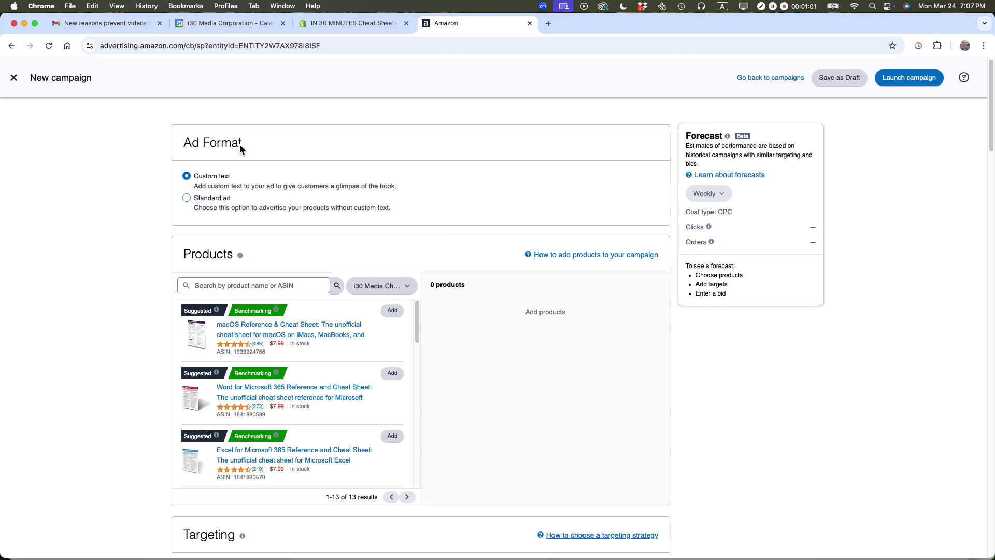
# Step: Choose the Standard ad format and rename the ad group to 'macOS harvested ASIN march 2025'
pyautogui.click(184, 198)
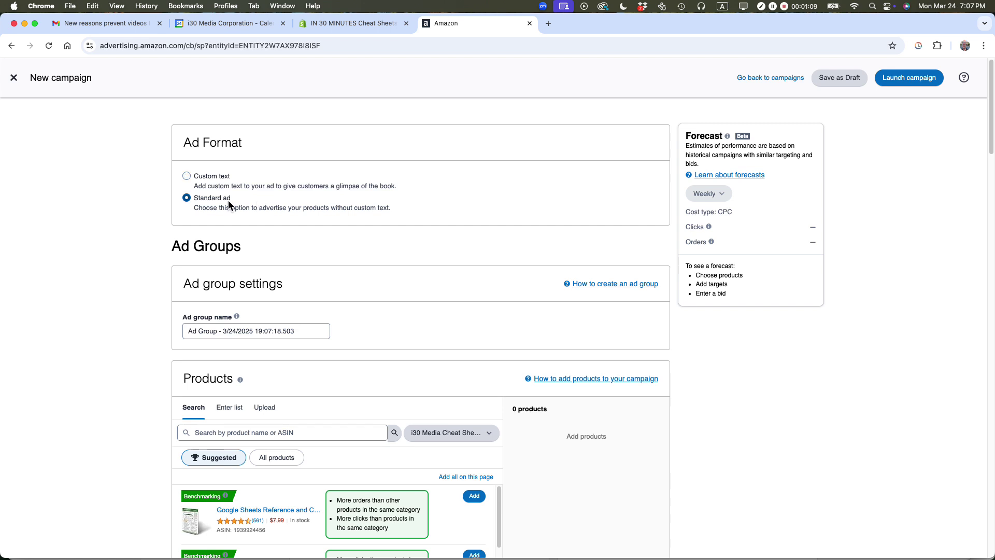
pyautogui.scroll(-1, 218, 275)
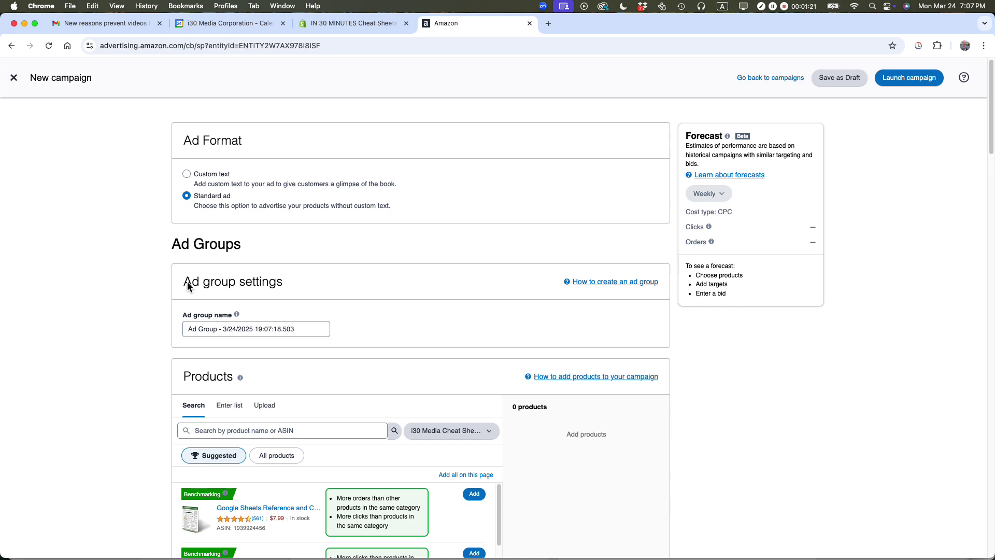
pyautogui.tripleClick(219, 328)
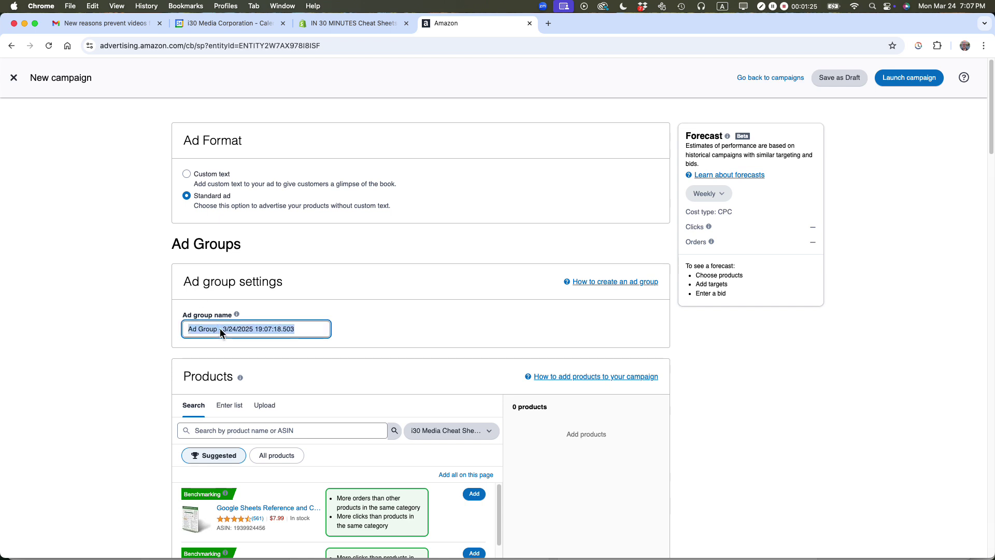
pyautogui.write('macOS')
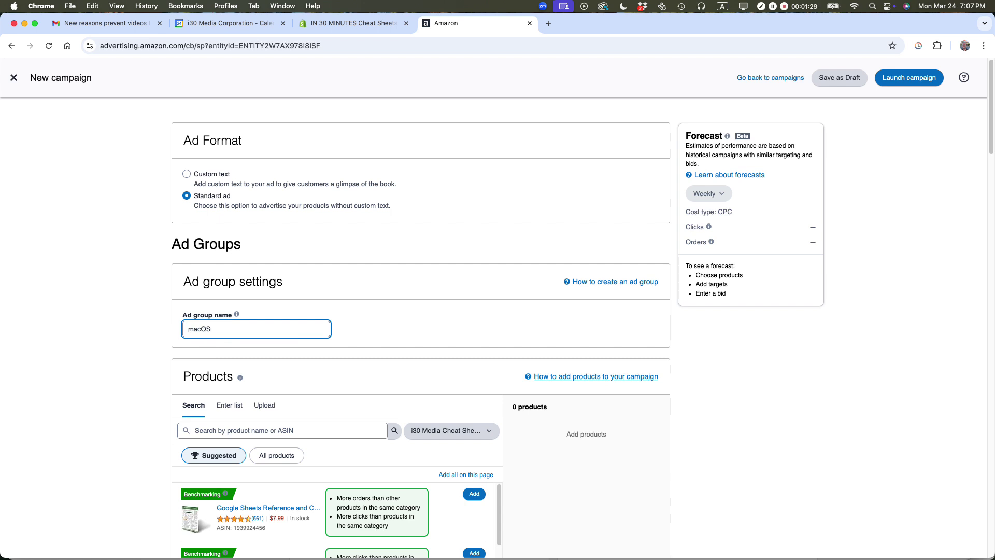
pyautogui.write(' harvested ASIN march 2025')
# Step: Add the suggested macOS Reference & Cheat Sheet product to the ad group
pyautogui.scroll(-3, 157, 309)
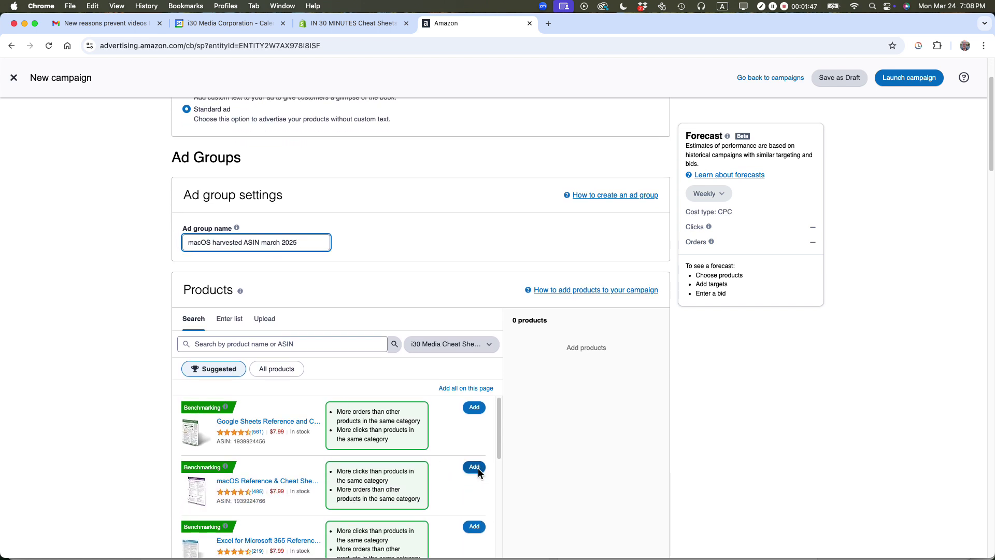
pyautogui.click(475, 466)
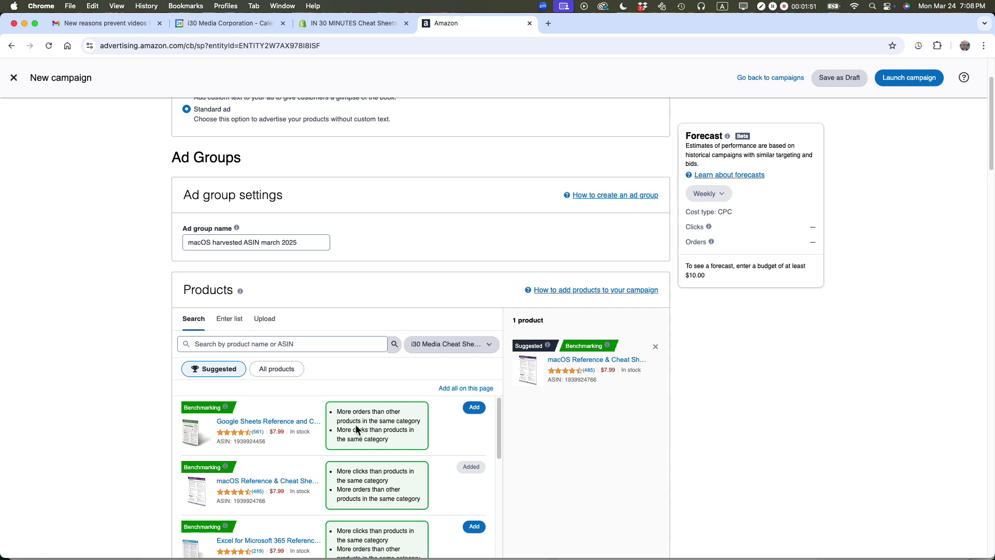
pyautogui.scroll(-3, 356, 425)
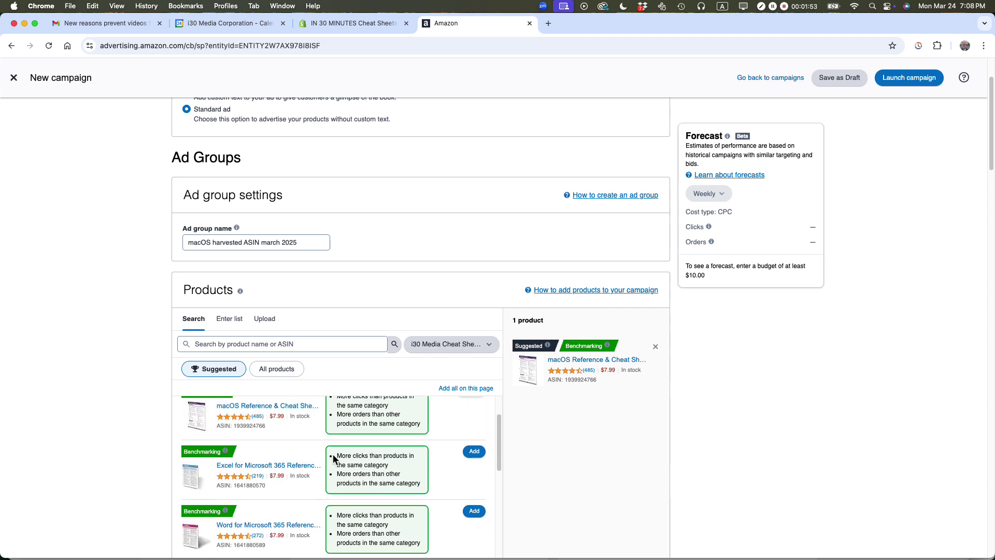
pyautogui.scroll(3, 333, 458)
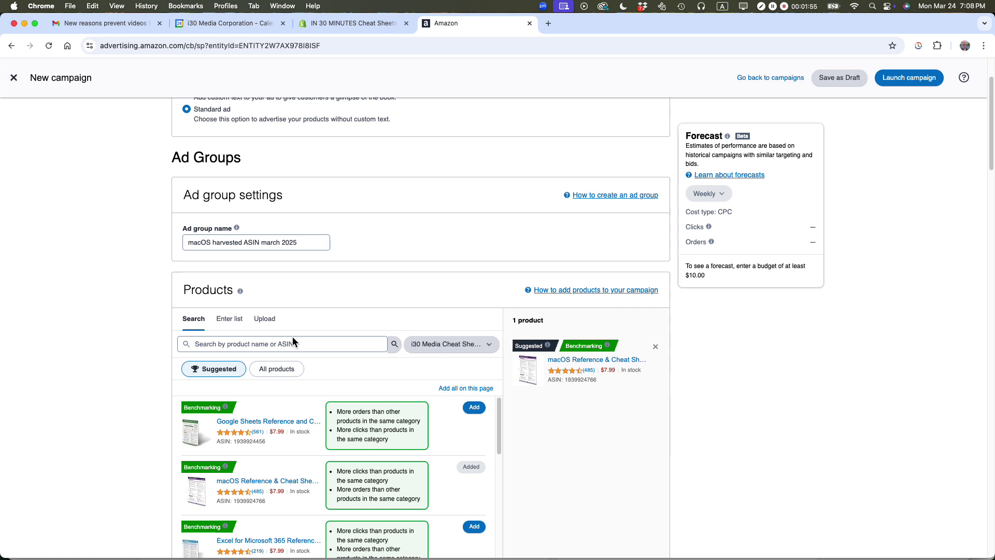
# Step: Check the product search box and catalogue dropdown, closing it unchanged
pyautogui.click(244, 341)
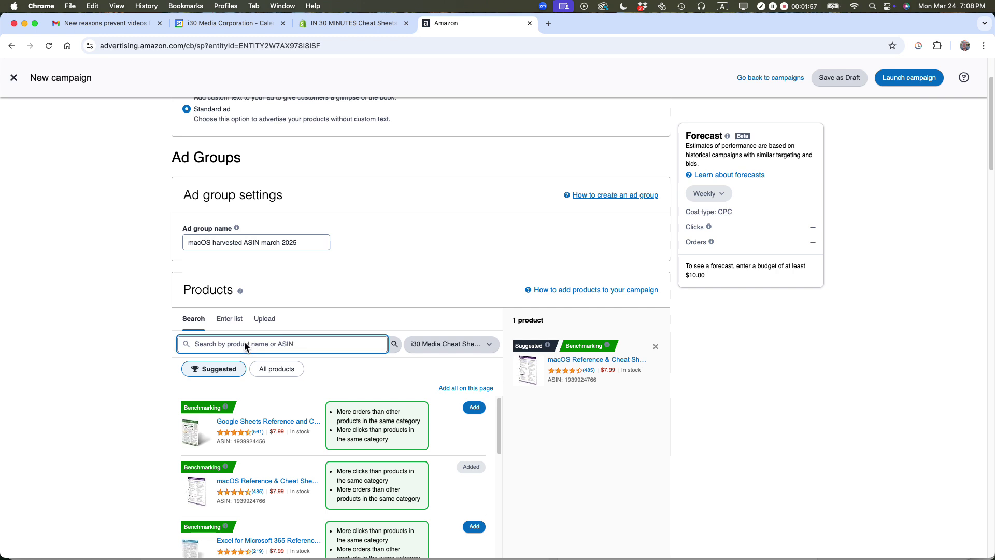
pyautogui.click(490, 344)
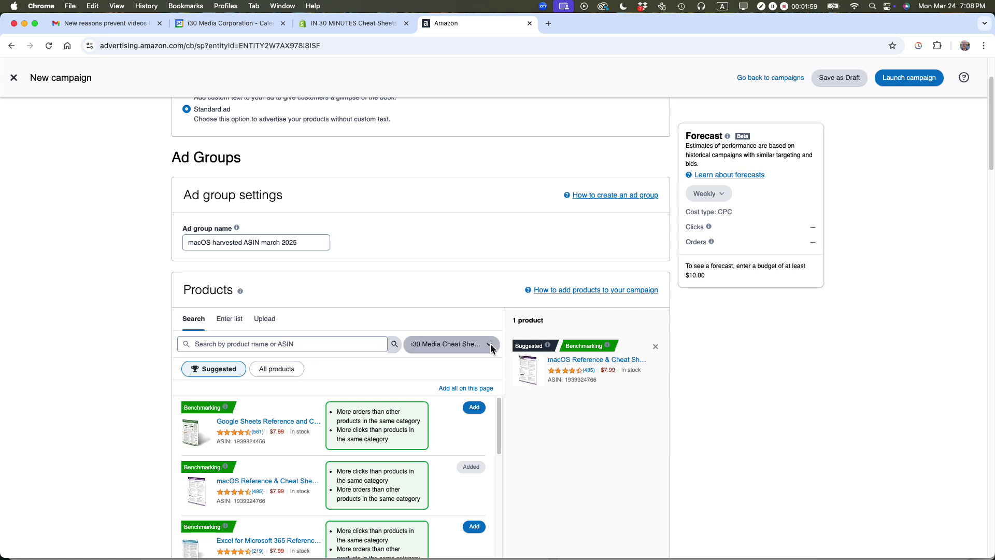
pyautogui.click(128, 292)
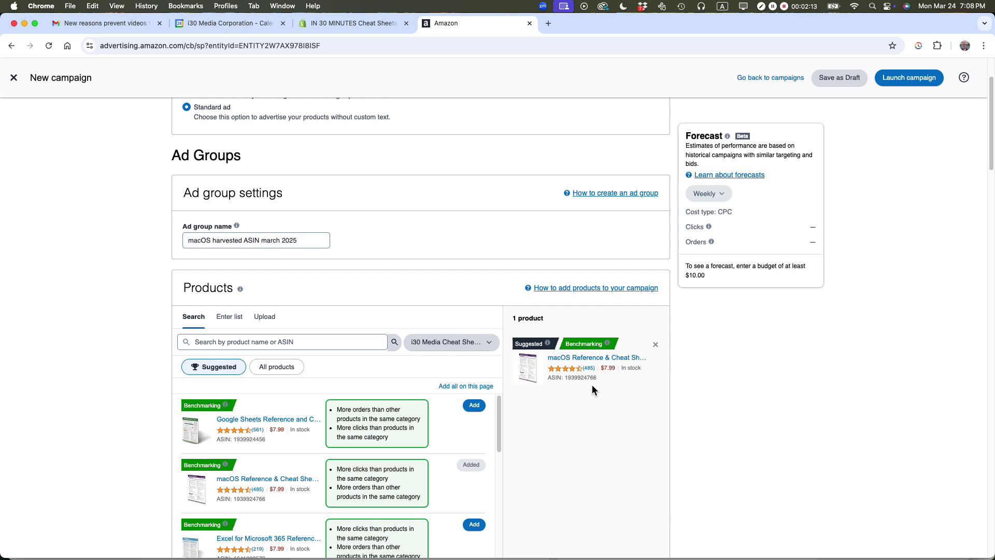
pyautogui.scroll(-1, 591, 385)
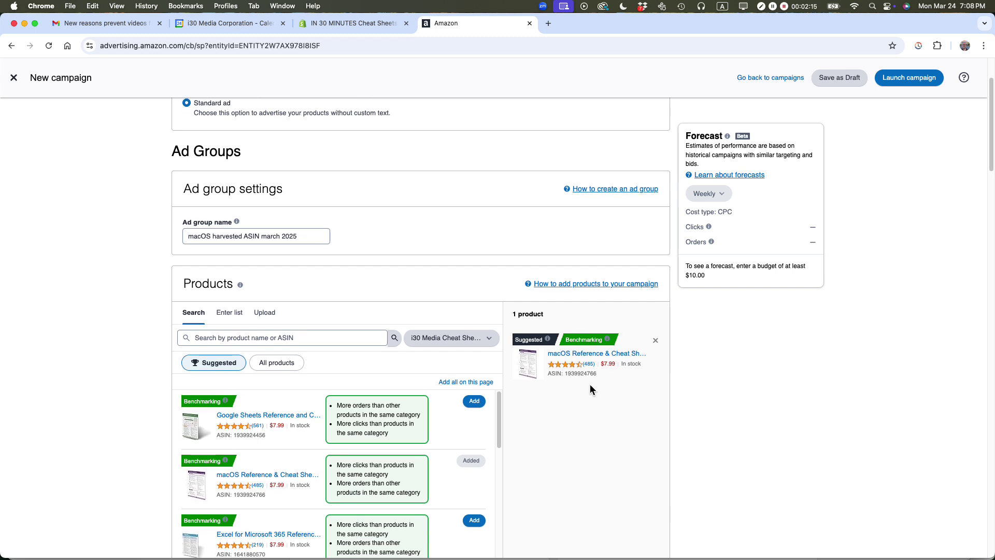
pyautogui.scroll(-2, 589, 388)
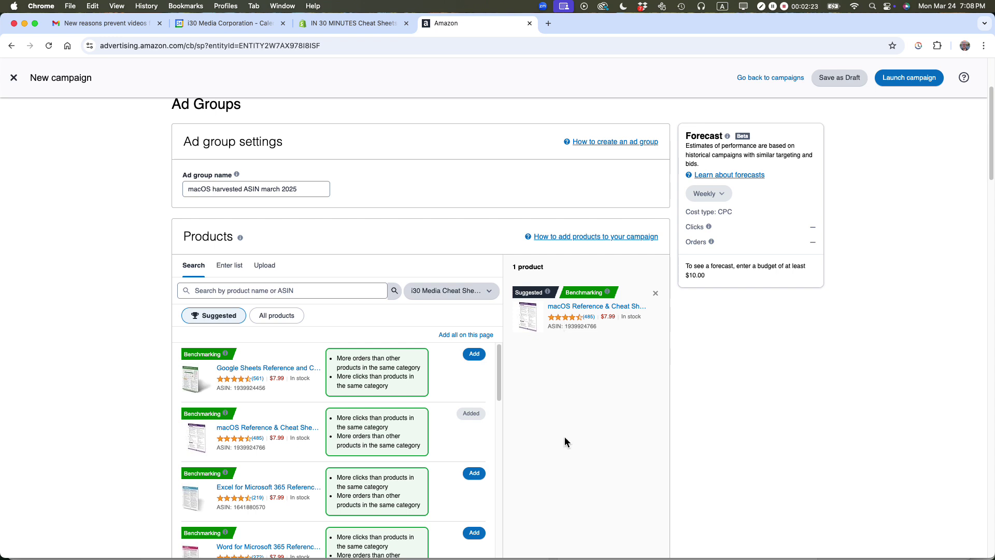
pyautogui.scroll(-6, 559, 403)
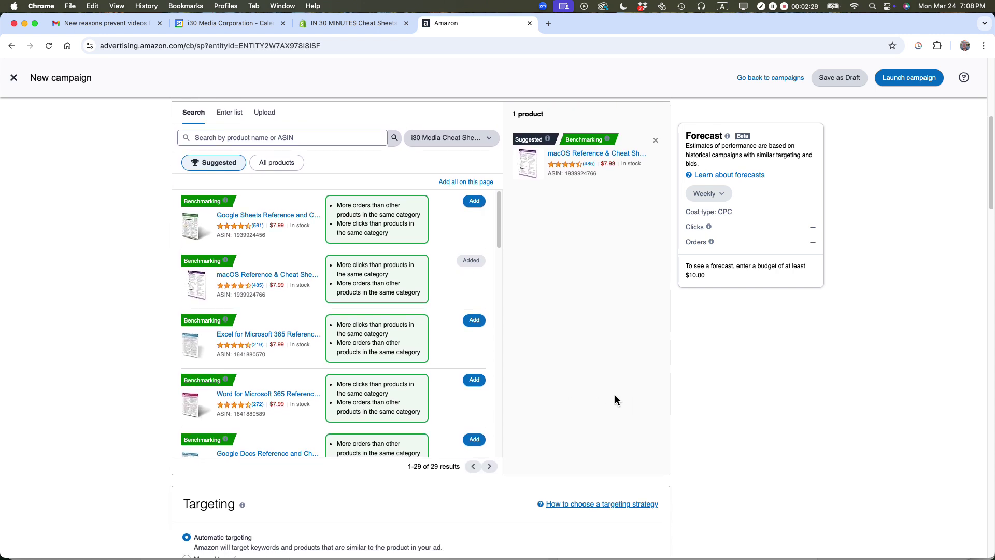
# Step: Switch the campaign to Manual targeting using Product targeting instead of keywords
pyautogui.scroll(-2, 591, 385)
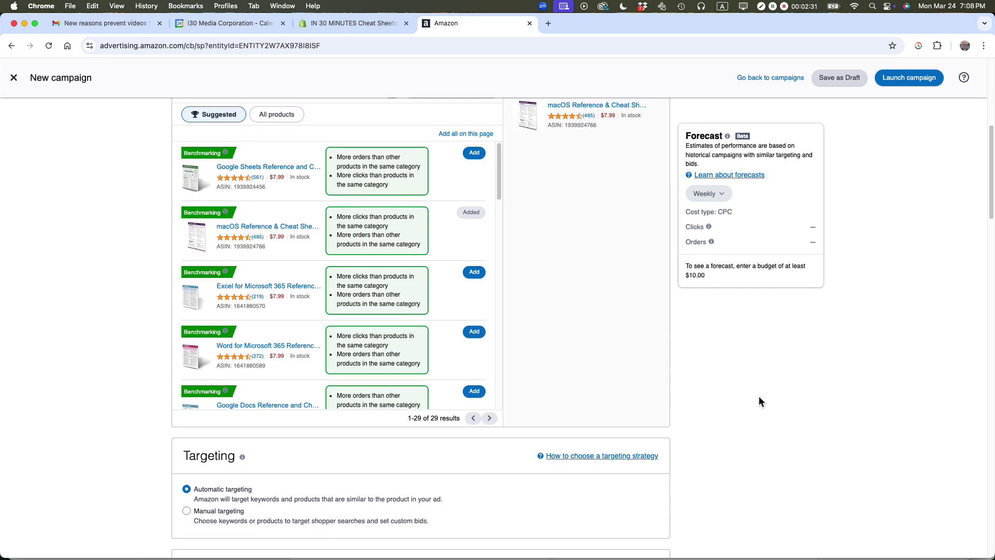
pyautogui.scroll(-6, 759, 396)
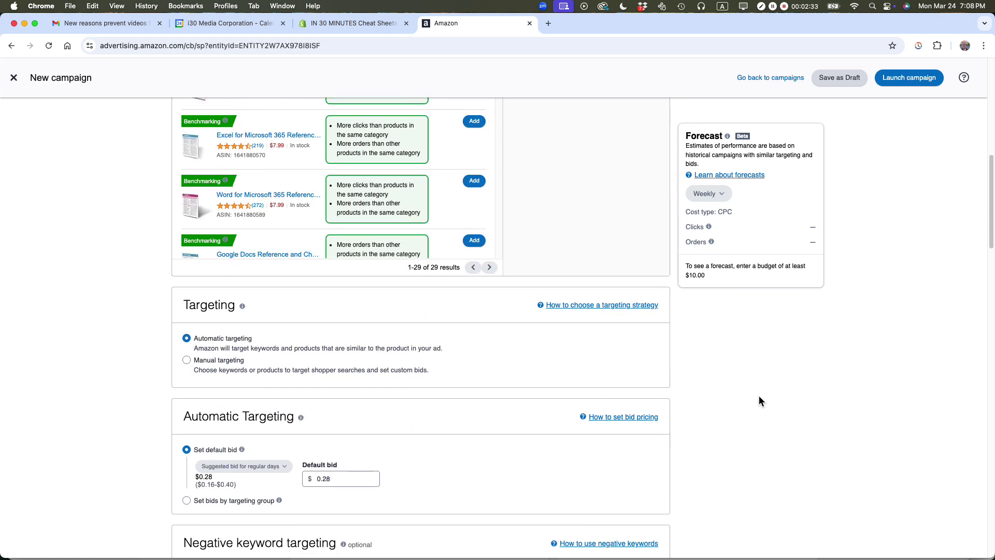
pyautogui.scroll(-6, 759, 396)
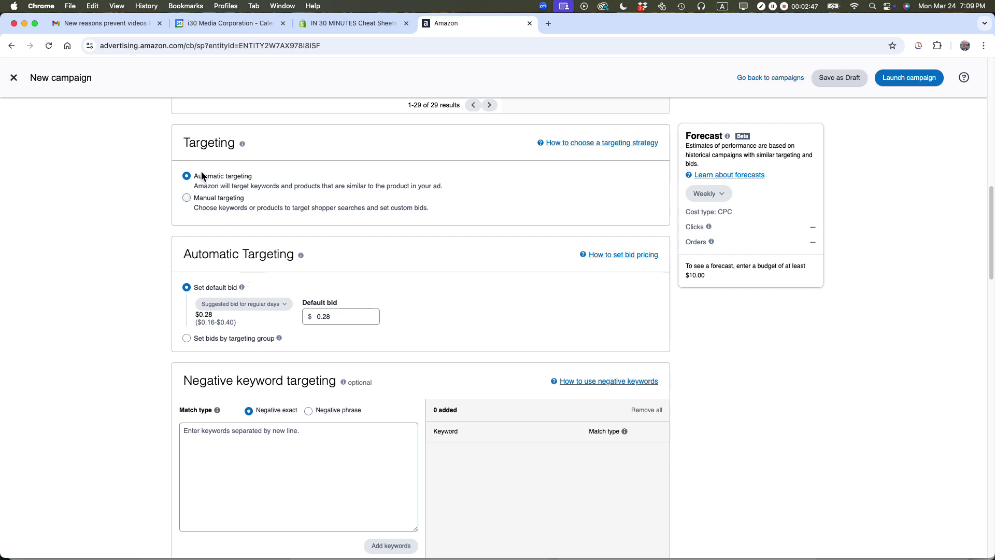
pyautogui.click(186, 198)
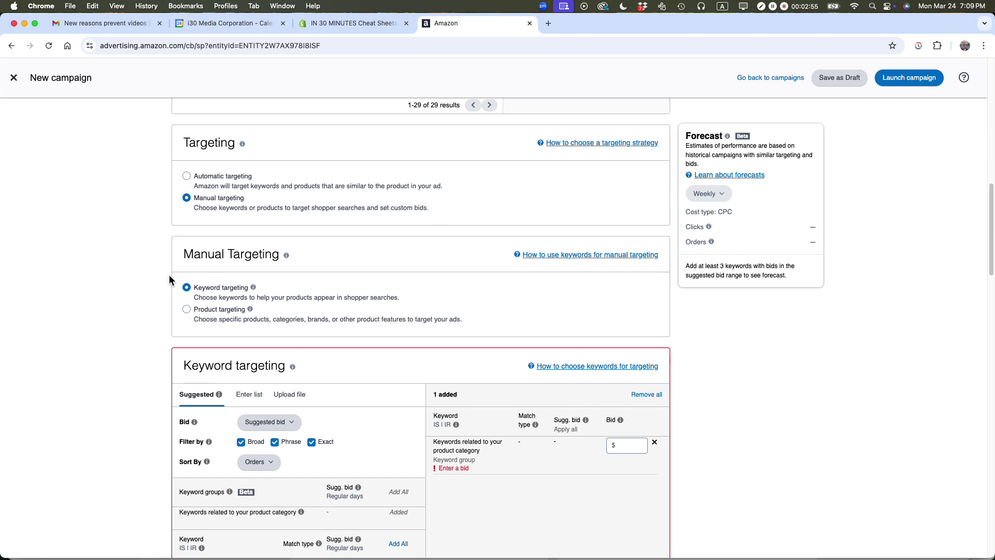
pyautogui.scroll(-1, 170, 276)
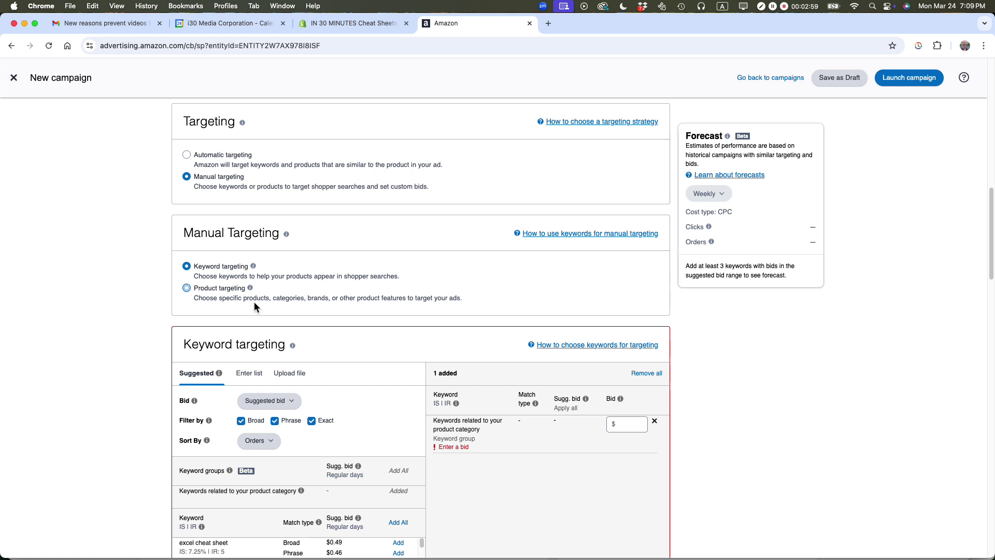
pyautogui.click(186, 287)
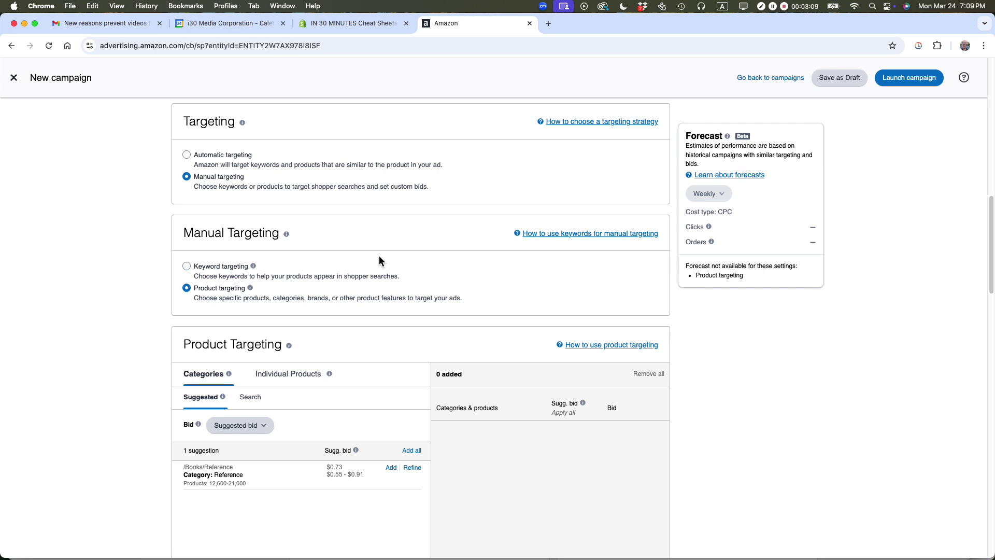
# Step: Copy the harvested ASINs in A2:A136 of the macOS sheet
pyautogui.press('super+grave')
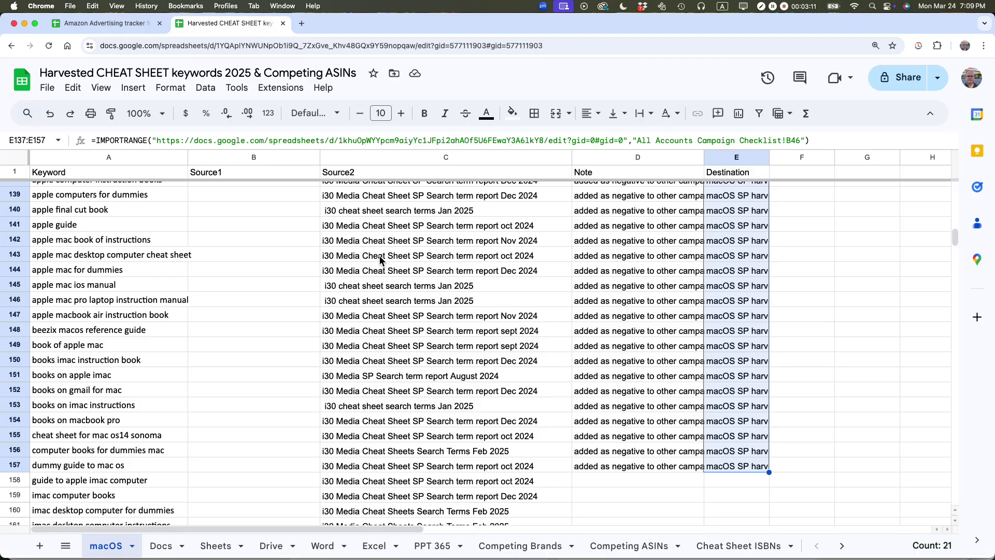
pyautogui.scroll(15, 302, 279)
pyautogui.scroll(-5, 302, 279)
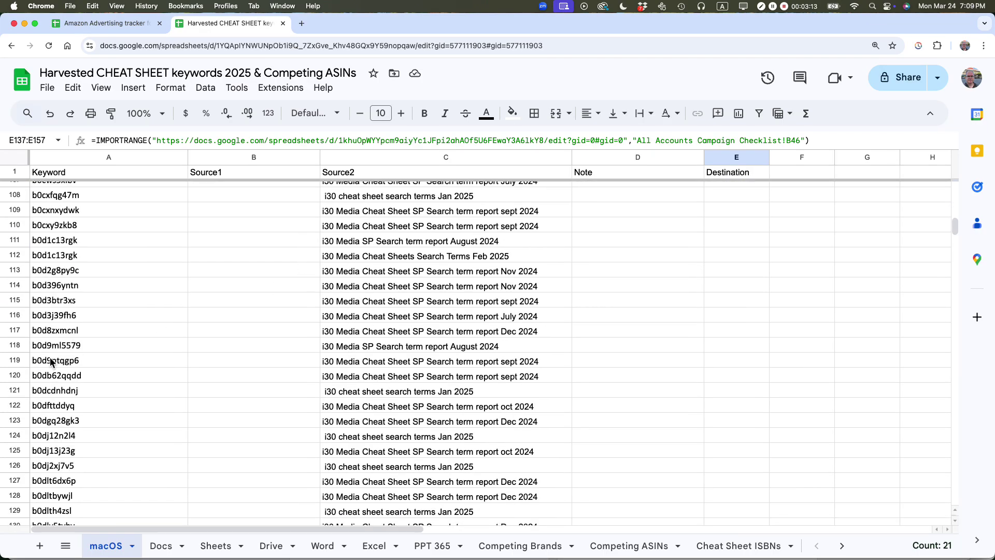
pyautogui.click(66, 363)
pyautogui.click(67, 332)
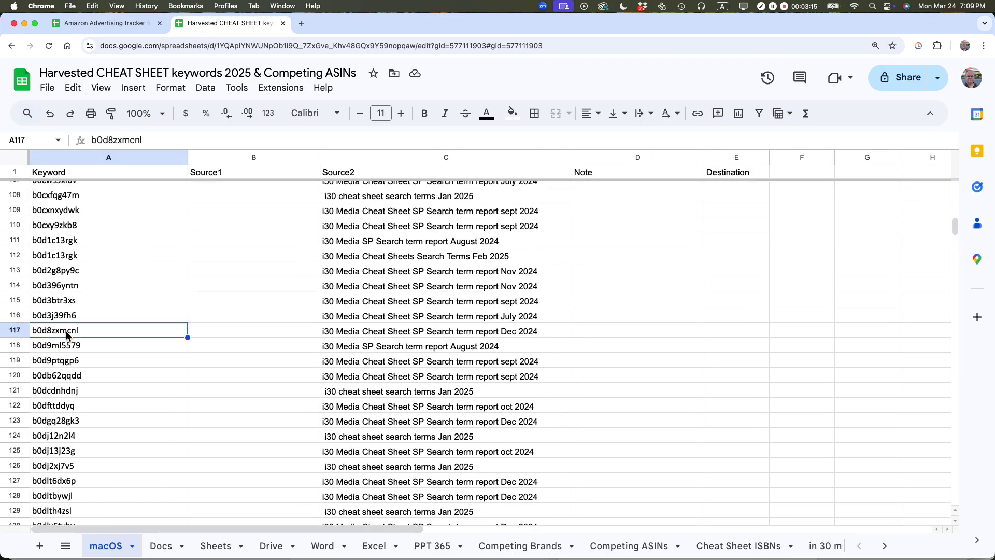
pyautogui.scroll(-5, 66, 334)
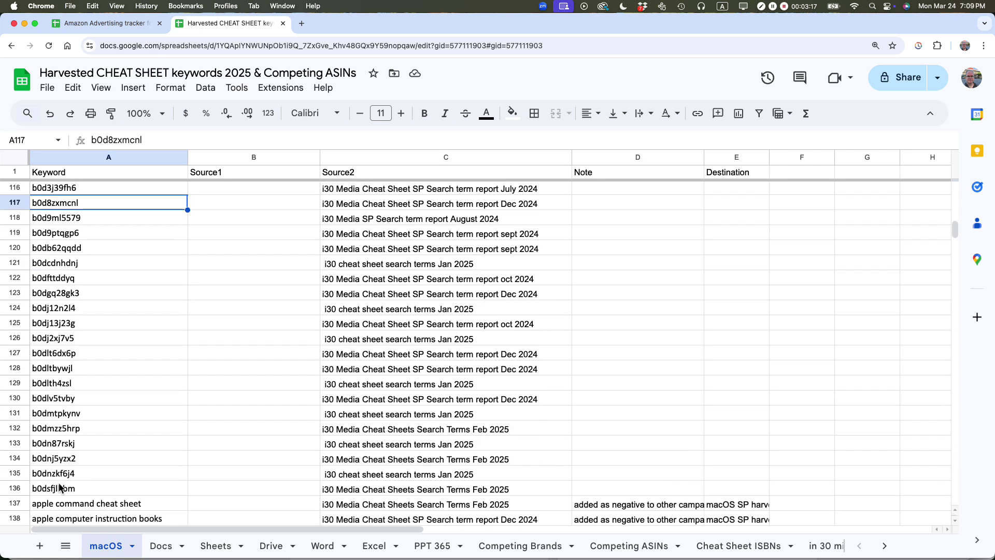
pyautogui.click(58, 492)
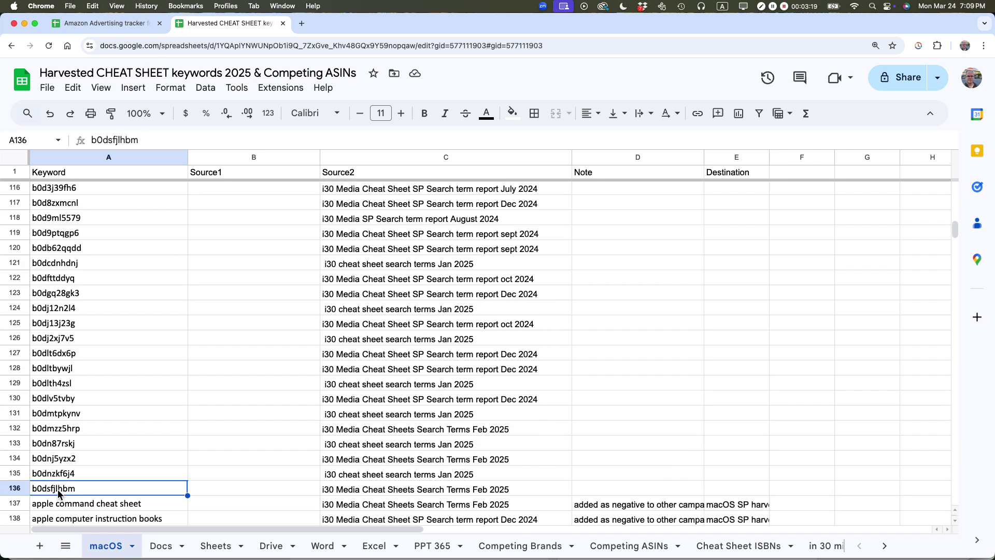
pyautogui.press('super+shift+Up')
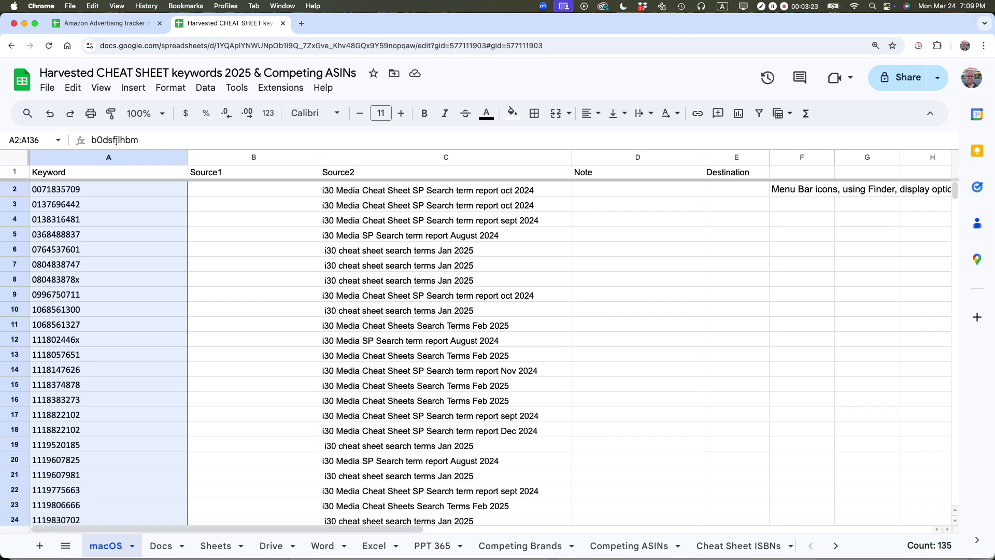
pyautogui.press('super+c')
# Step: Look over the sheet, then return to the Amazon new campaign page
pyautogui.scroll(-10, 152, 457)
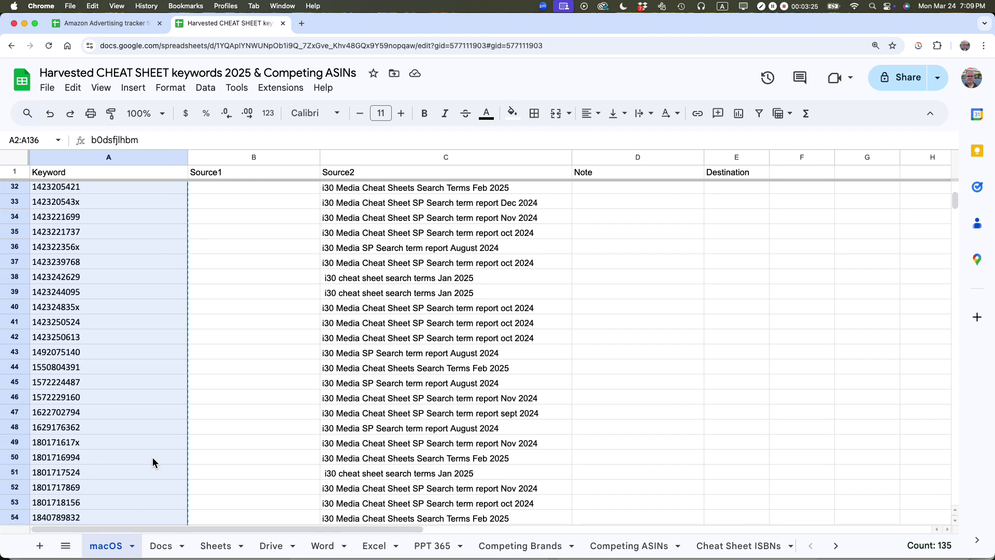
pyautogui.scroll(-20, 152, 457)
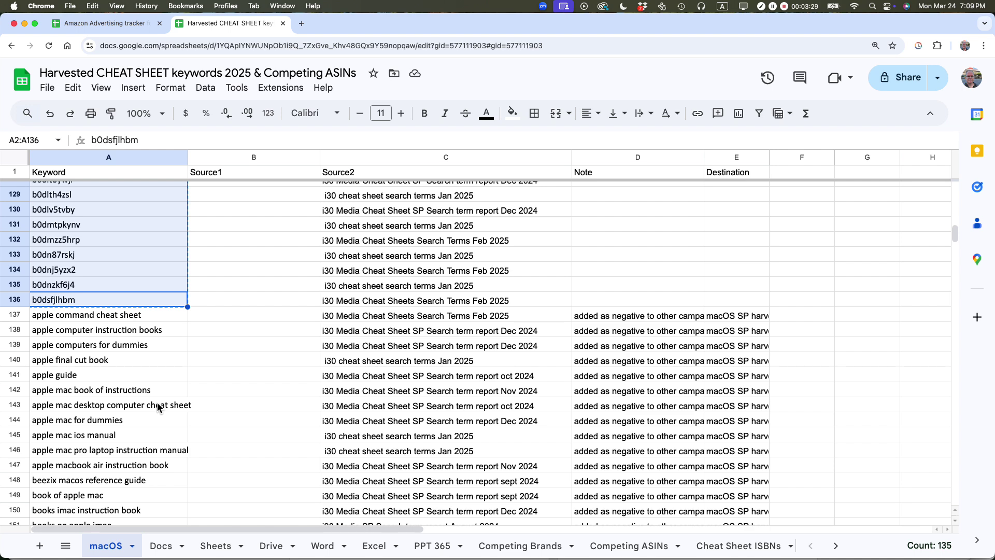
pyautogui.scroll(5, 207, 378)
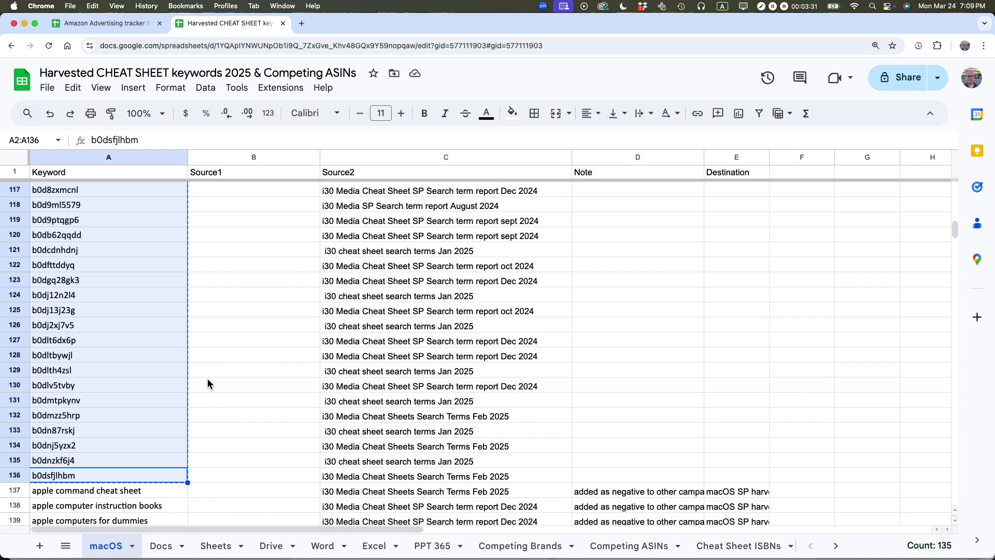
pyautogui.press('super+grave')
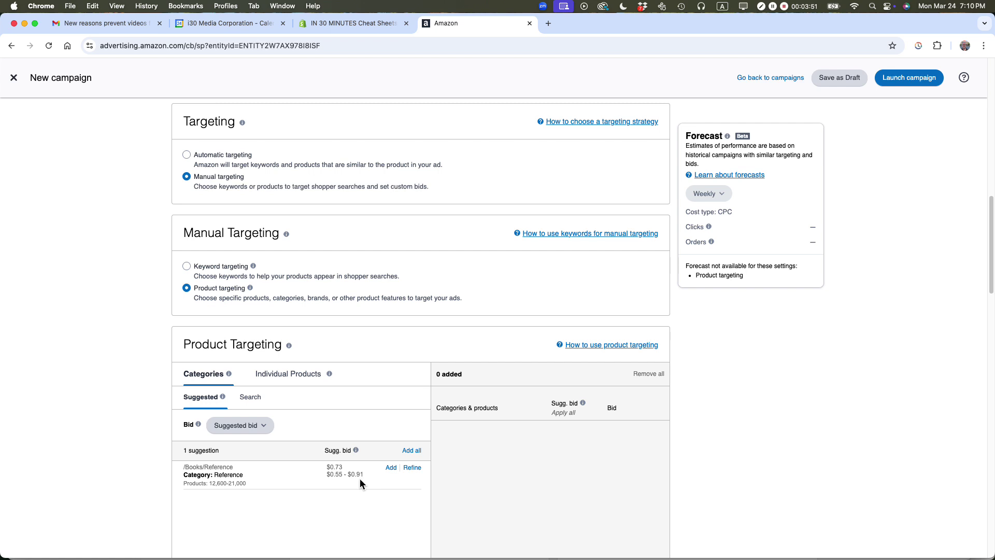
# Step: Change the product target bid to a custom bid of $0.28
pyautogui.click(266, 425)
pyautogui.click(265, 481)
# Step: Target Individual Products with suggestions filtered to Exact matches only, Expanded unticked
pyautogui.click(278, 373)
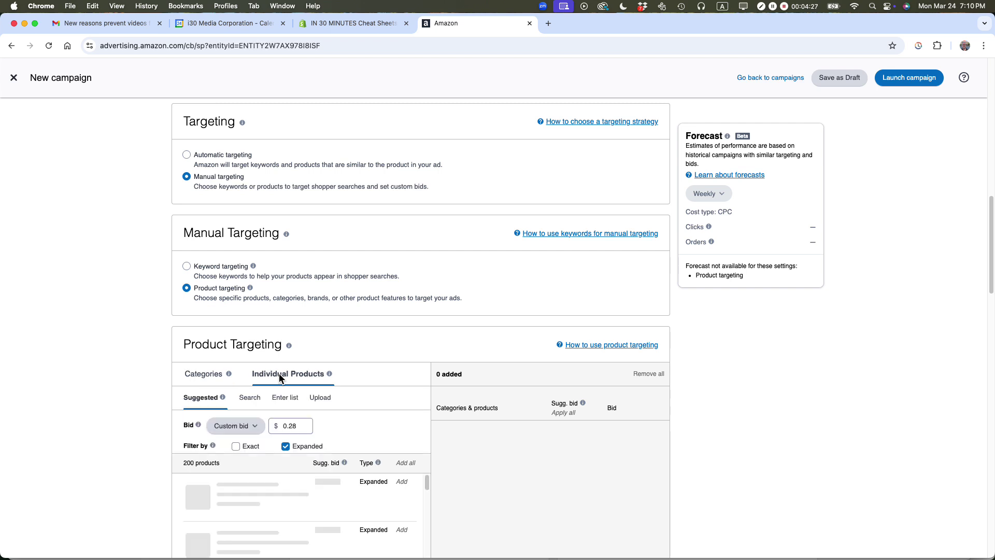
pyautogui.scroll(-1, 282, 371)
pyautogui.scroll(-2, 282, 372)
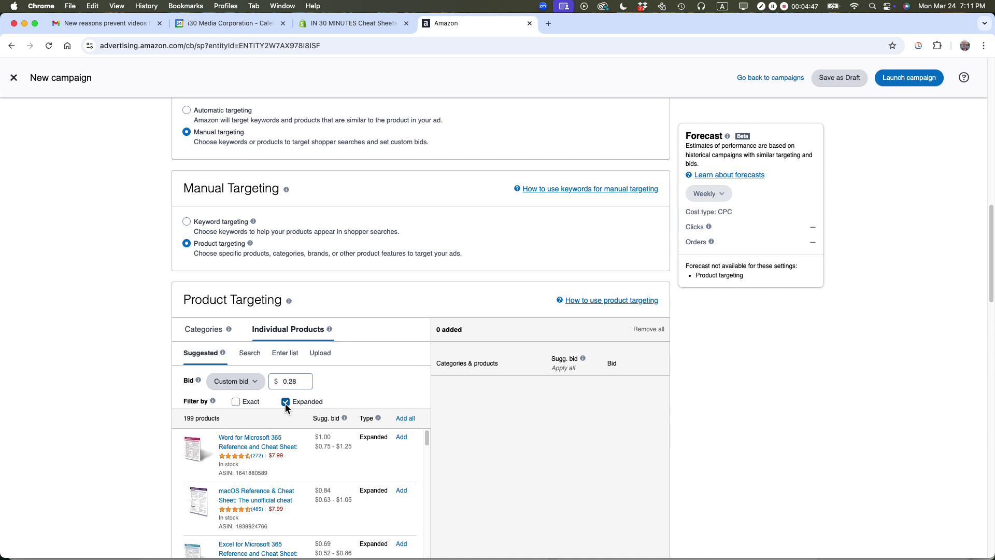
pyautogui.click(236, 401)
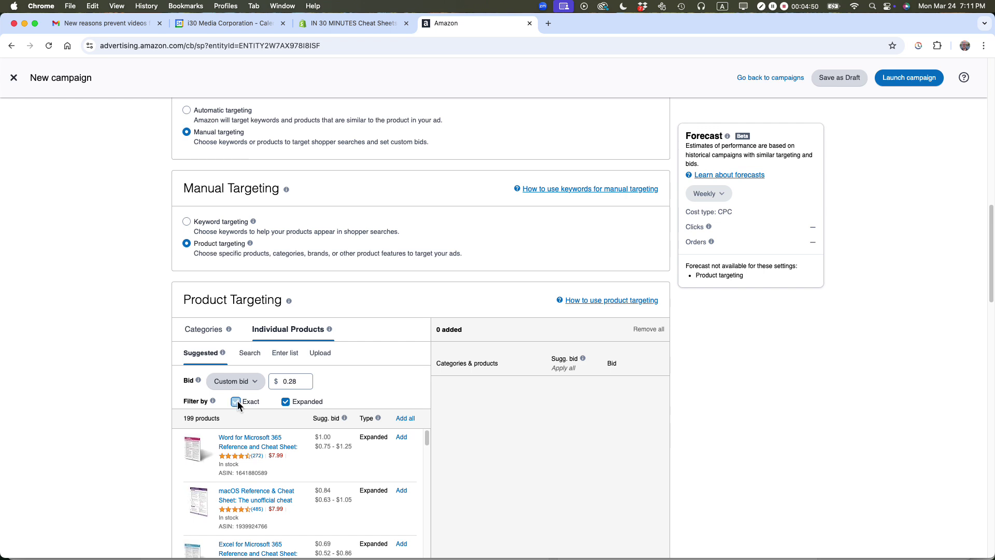
pyautogui.click(286, 402)
pyautogui.scroll(-1, 316, 461)
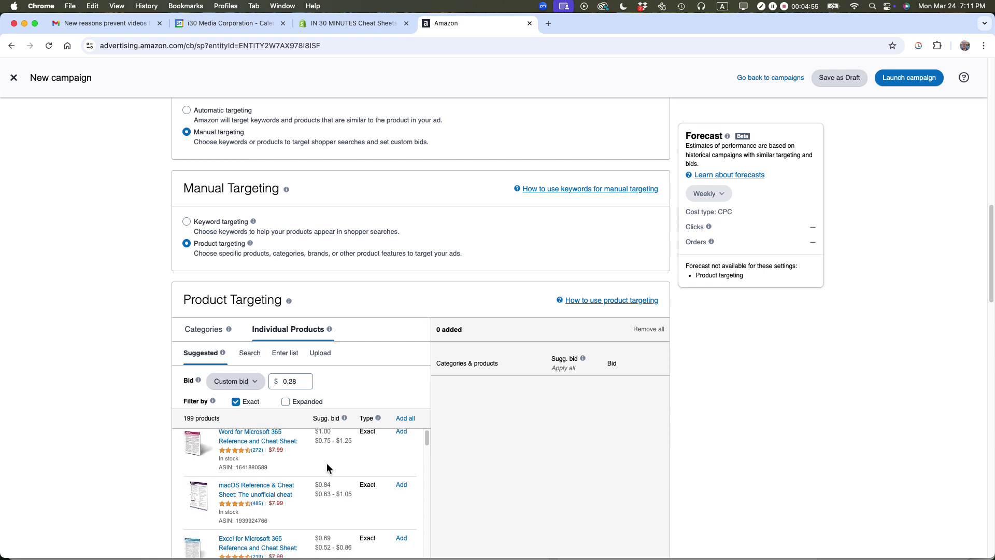
# Step: Paste the copied ASIN list into Enter list and add them as product targets
pyautogui.click(285, 352)
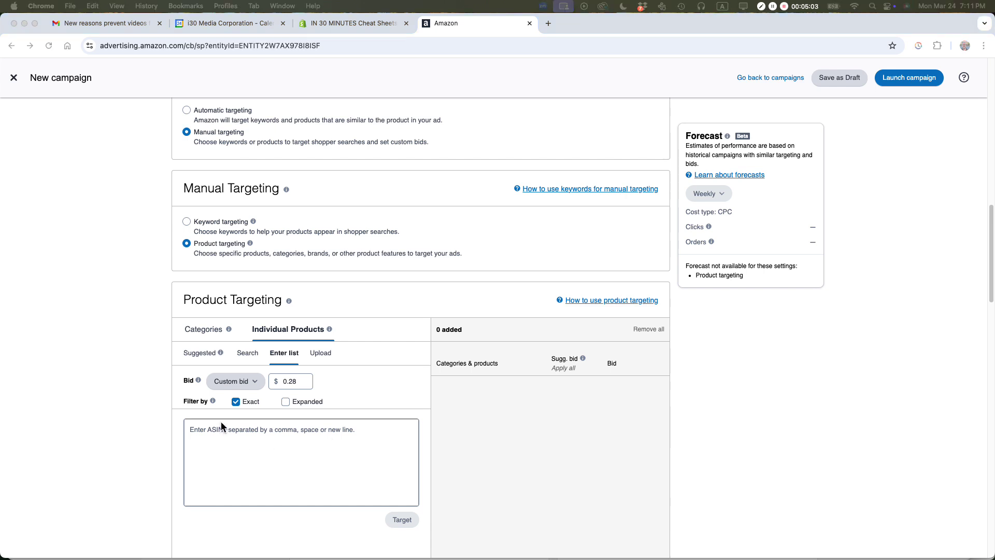
pyautogui.press('super+grave')
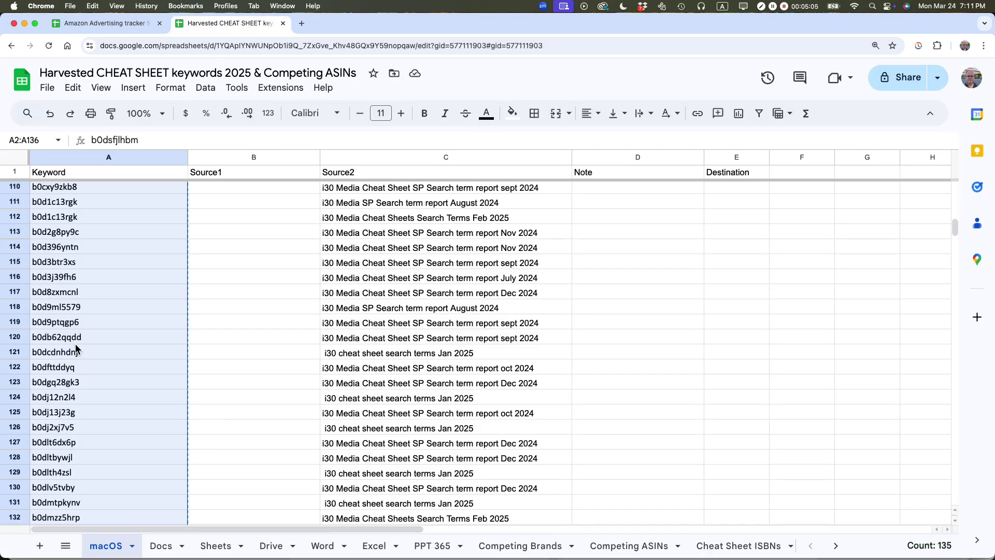
pyautogui.press('super+grave')
pyautogui.click(202, 434)
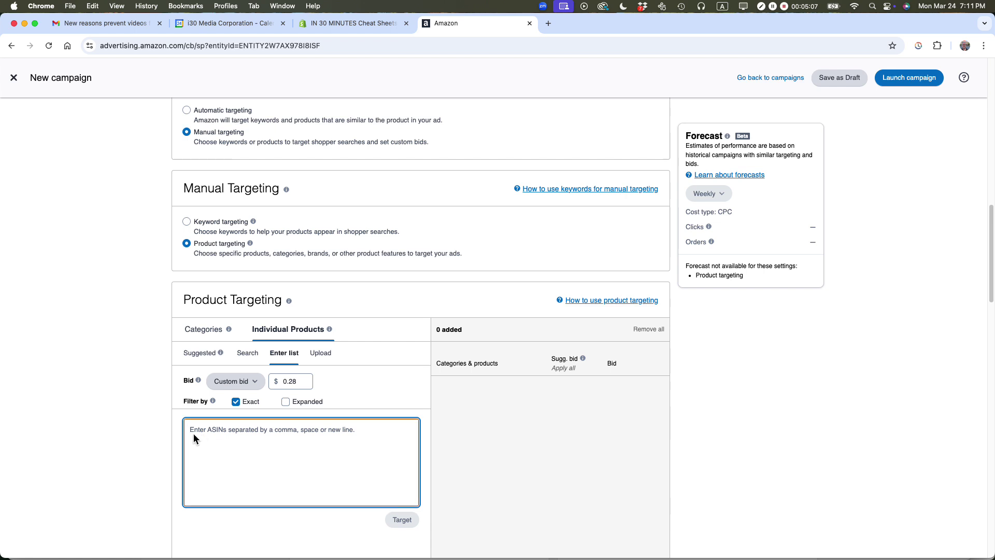
pyautogui.press('super+v')
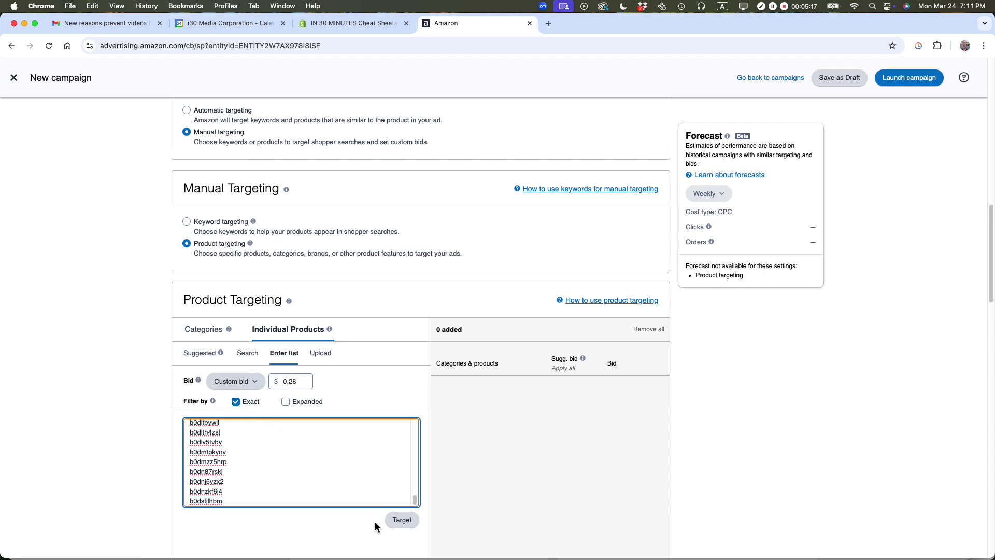
pyautogui.click(402, 518)
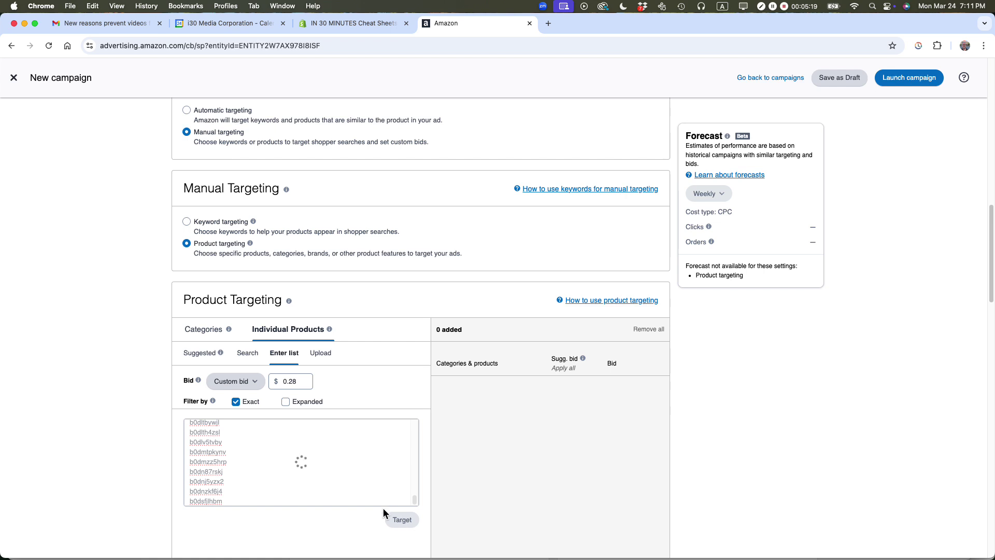
# Step: Review the 122 added targets and 13 rejected ASINs, then move down to Negative product targeting
pyautogui.scroll(-3, 806, 446)
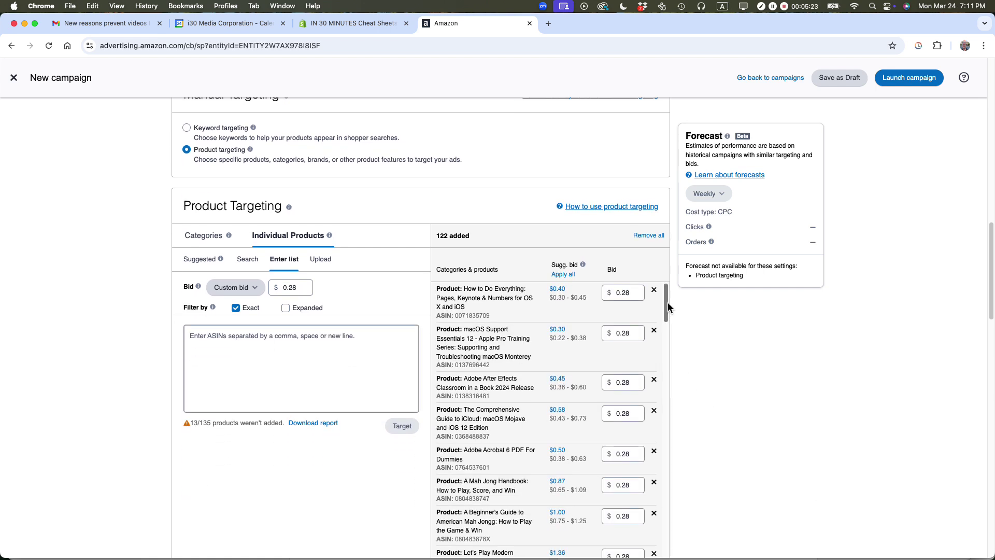
pyautogui.moveTo(668, 305); pyautogui.dragTo(667, 375)
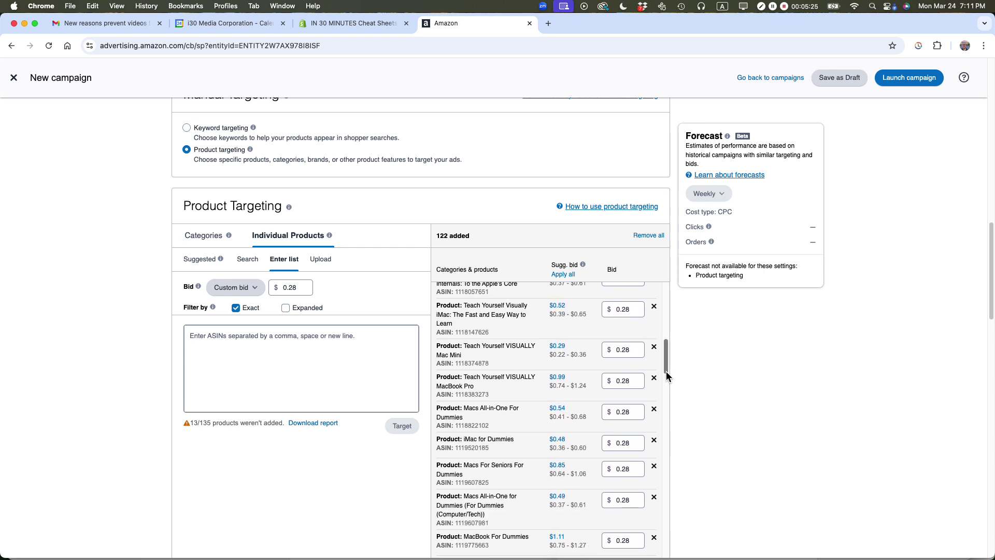
pyautogui.scroll(-1, 667, 376)
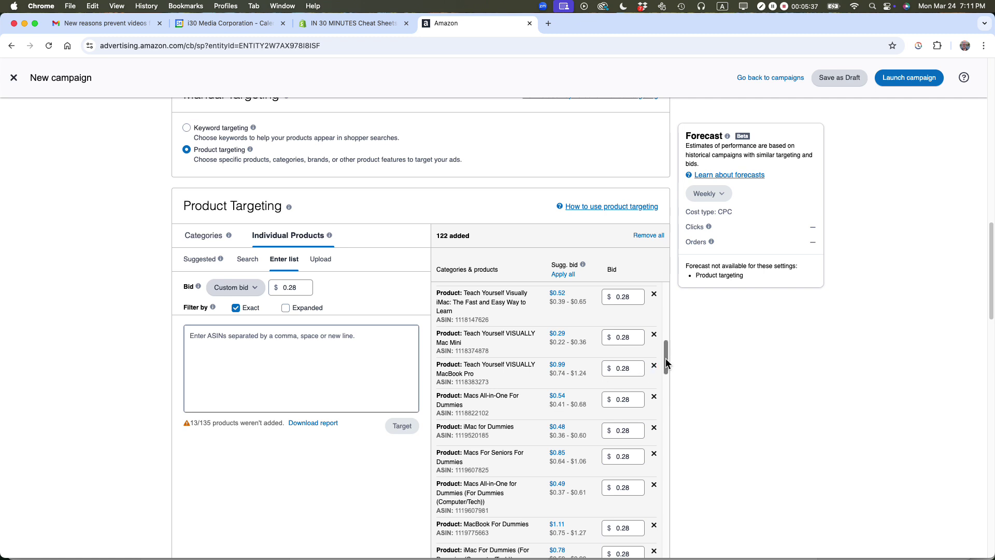
pyautogui.moveTo(668, 364); pyautogui.dragTo(668, 351)
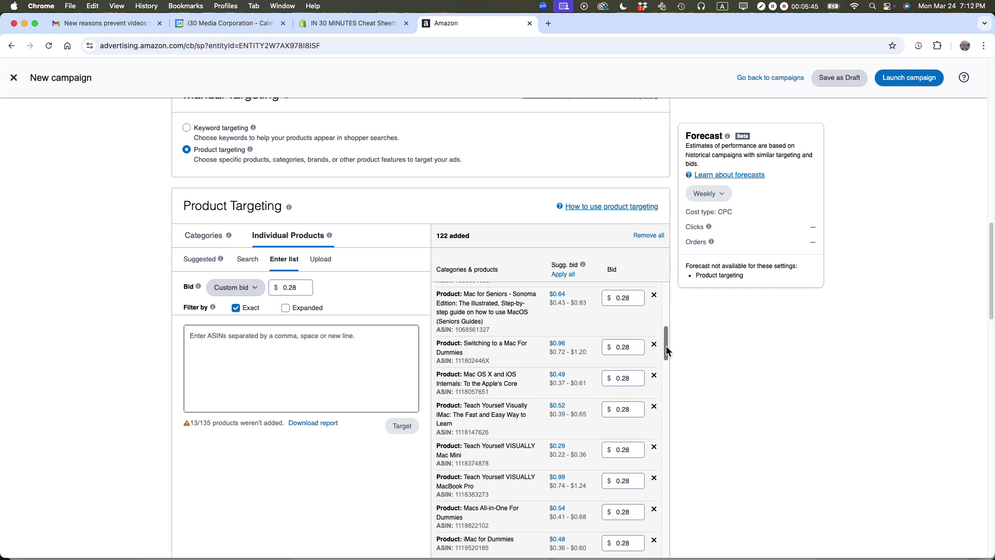
pyautogui.moveTo(667, 351); pyautogui.dragTo(668, 422)
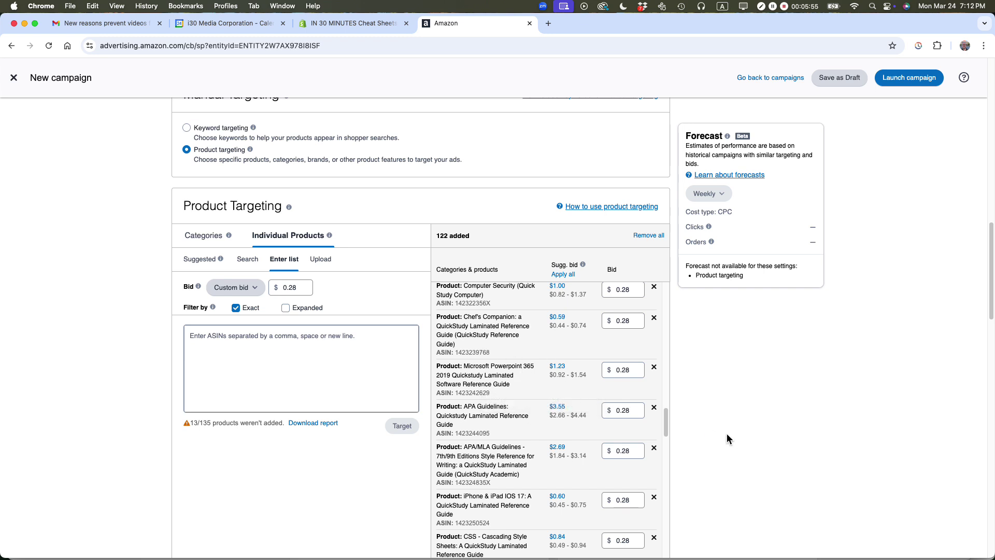
pyautogui.scroll(-1, 765, 412)
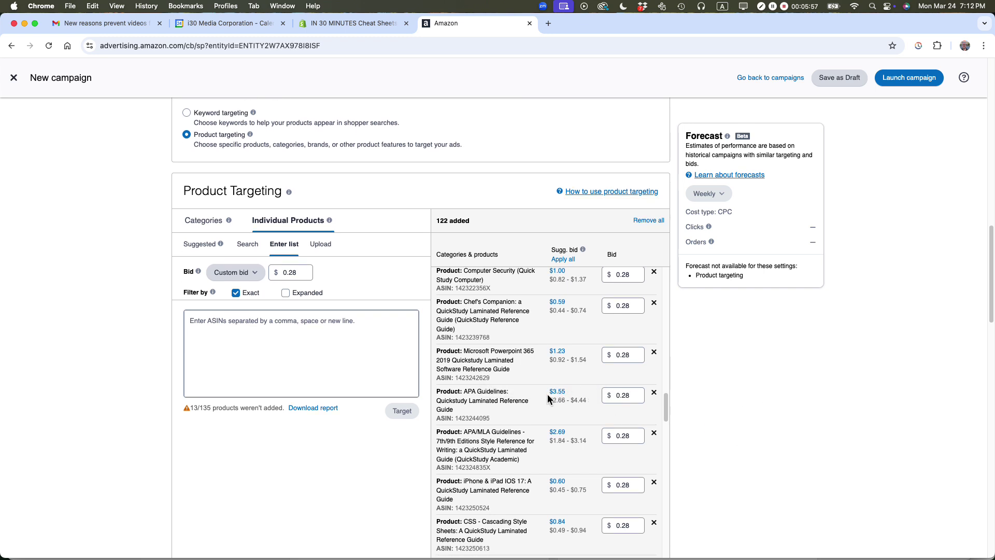
pyautogui.scroll(-1, 547, 394)
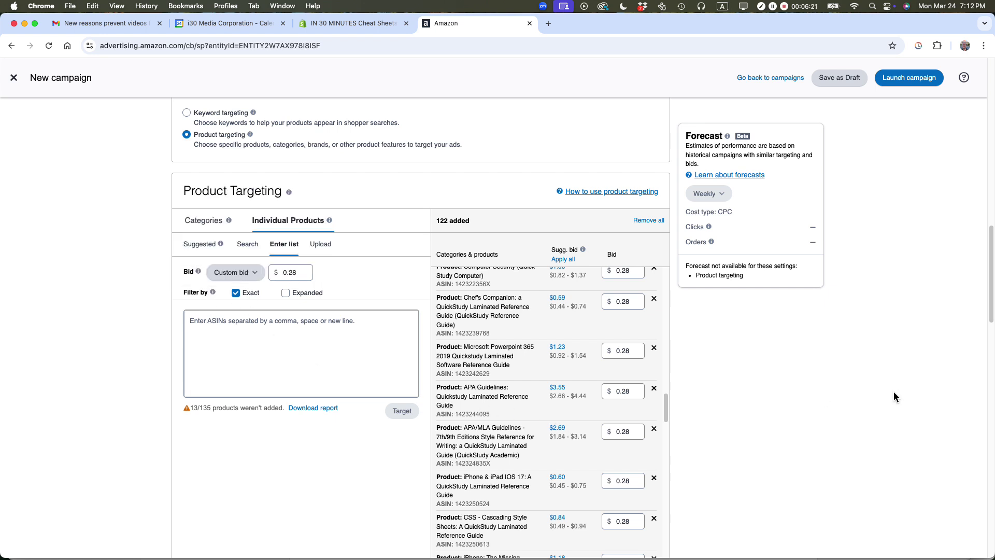
pyautogui.scroll(-2, 764, 401)
pyautogui.scroll(-5, 765, 400)
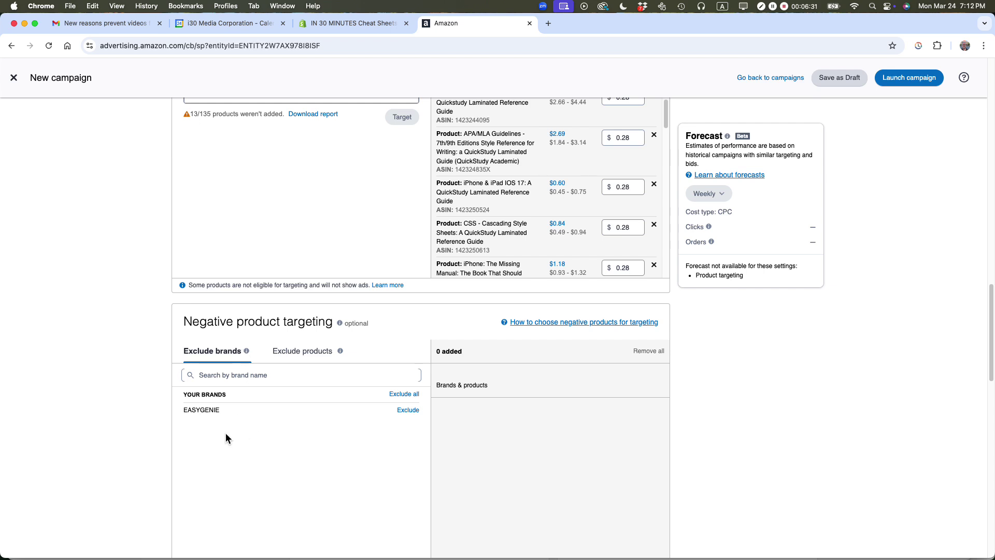
# Step: Set negative targeting to exclude products by list, then open the Cheat Sheet ISBNs sheet
pyautogui.click(294, 351)
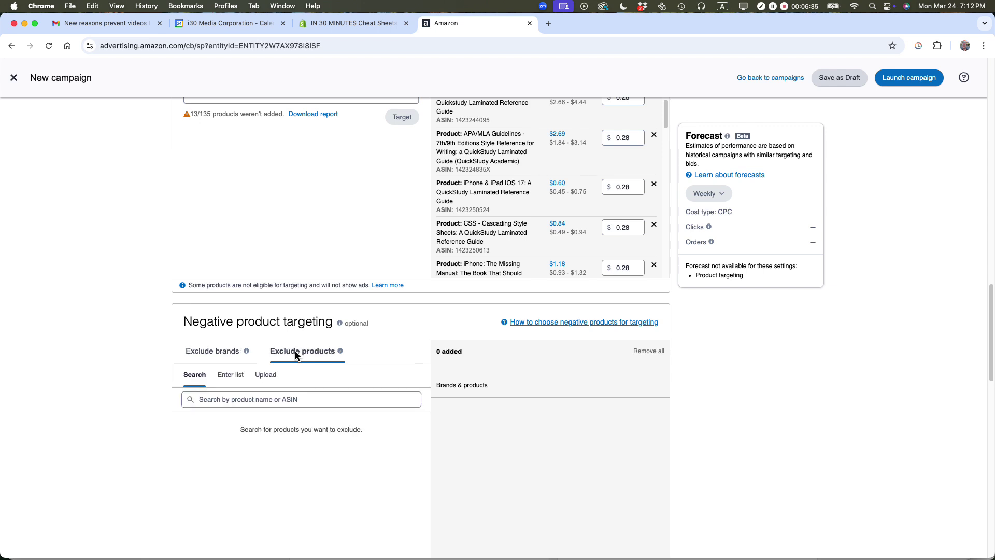
pyautogui.click(232, 375)
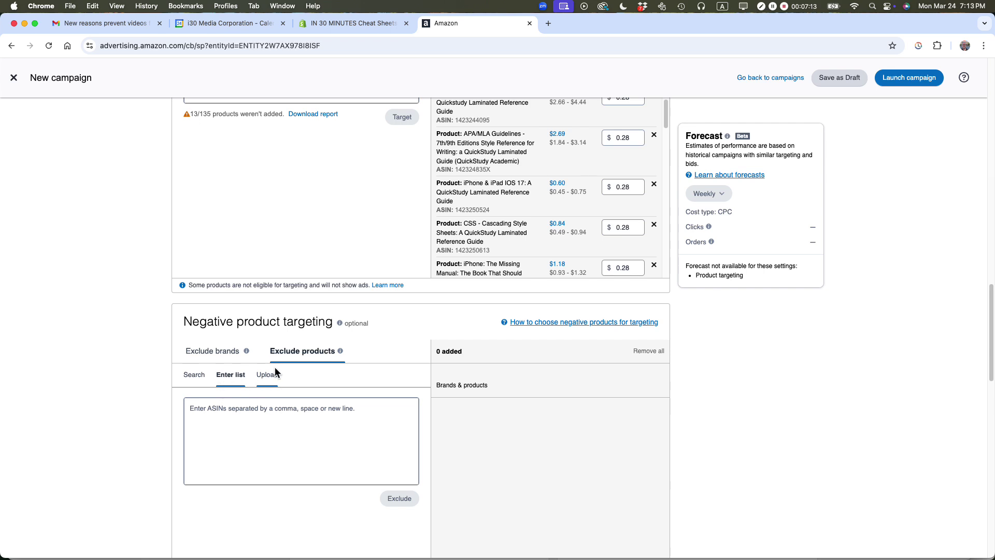
pyautogui.press('super+grave')
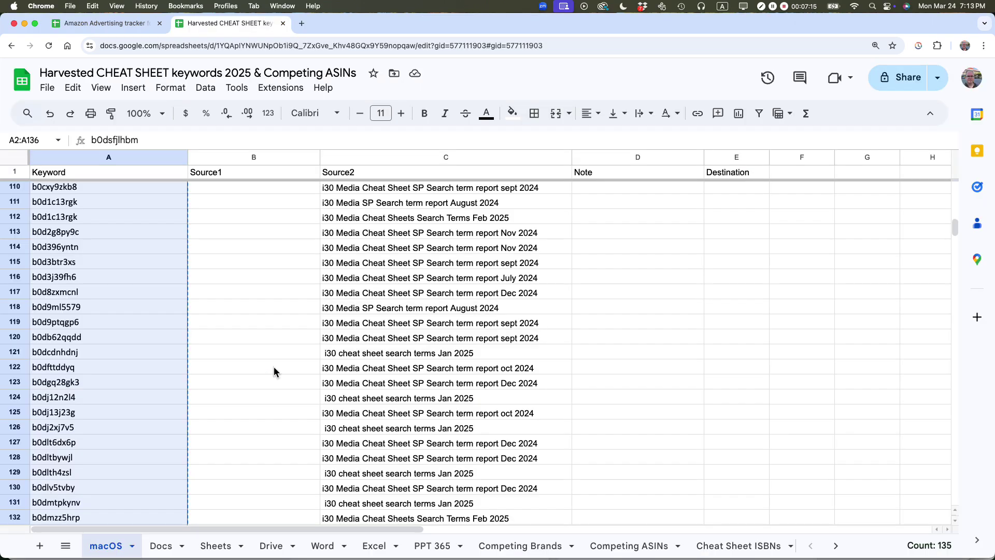
pyautogui.click(751, 545)
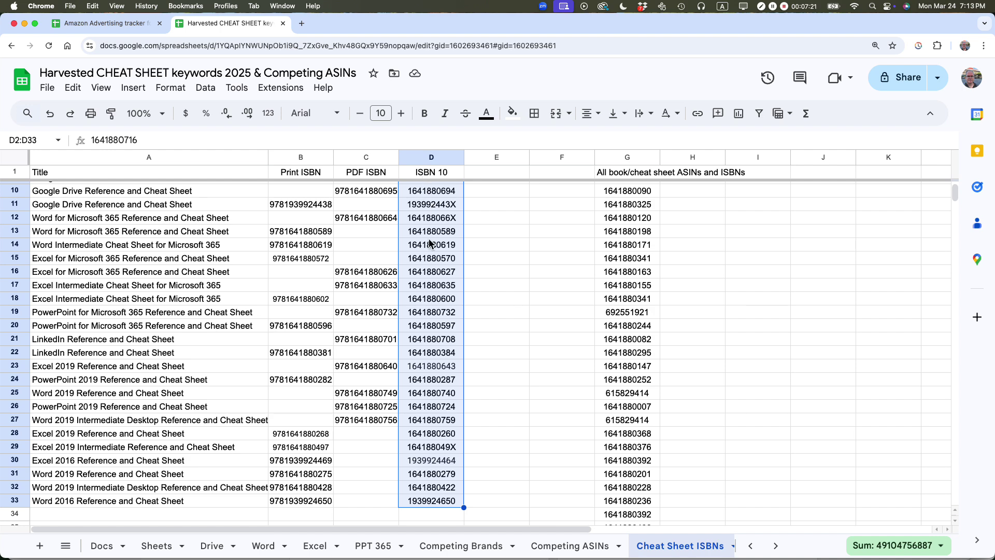
# Step: Paste the 32 copied ISBN 10 values as product exclusions, all of which are rejected
pyautogui.press('super+grave')
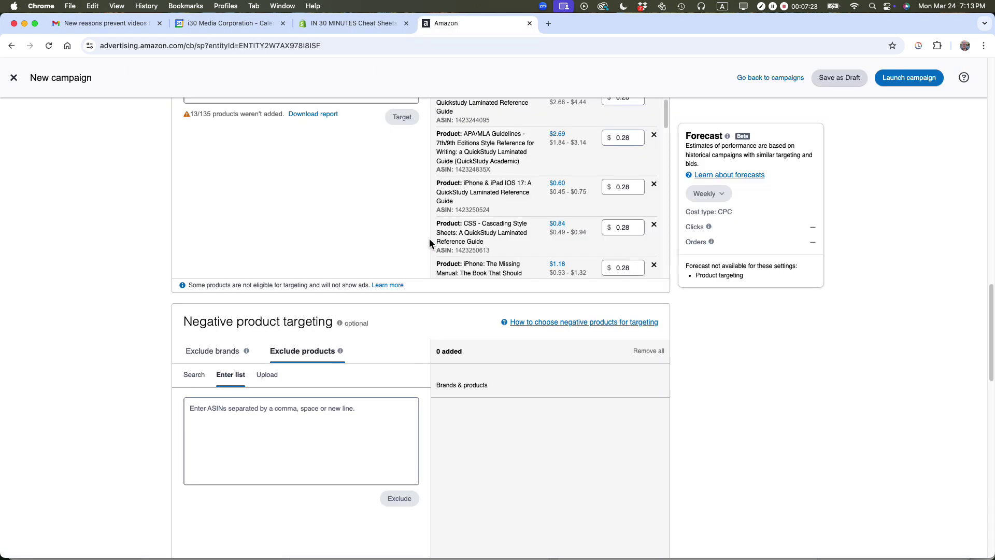
pyautogui.click(247, 418)
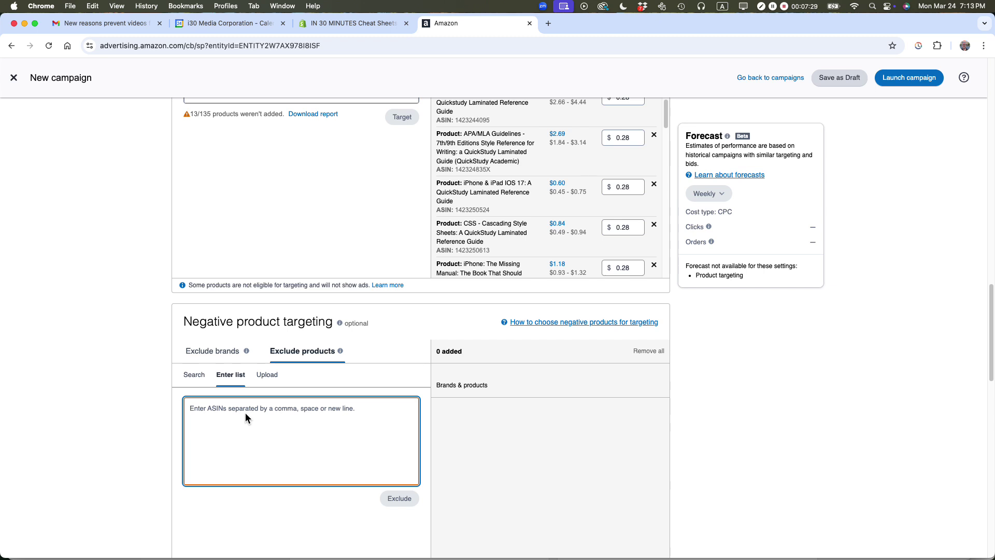
pyautogui.press('super+v')
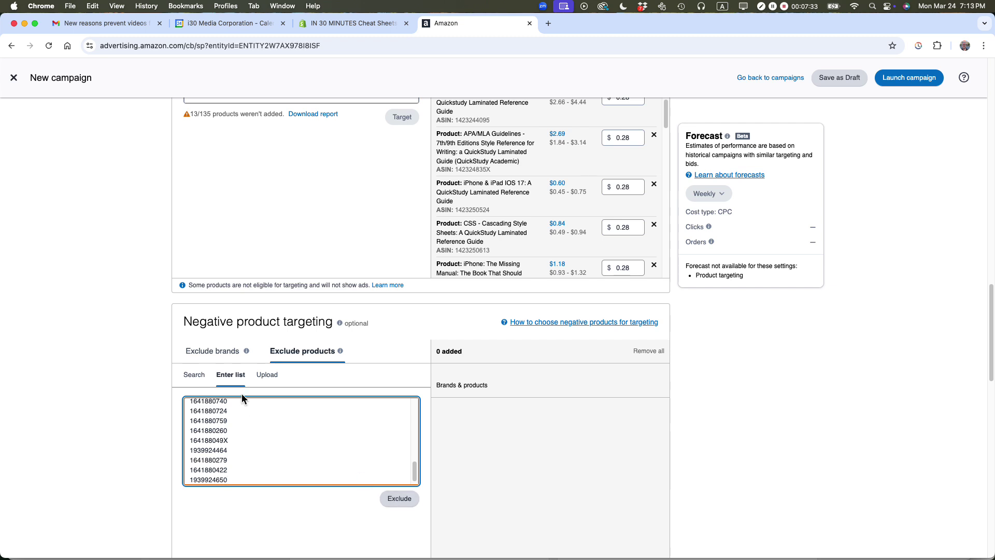
pyautogui.click(396, 498)
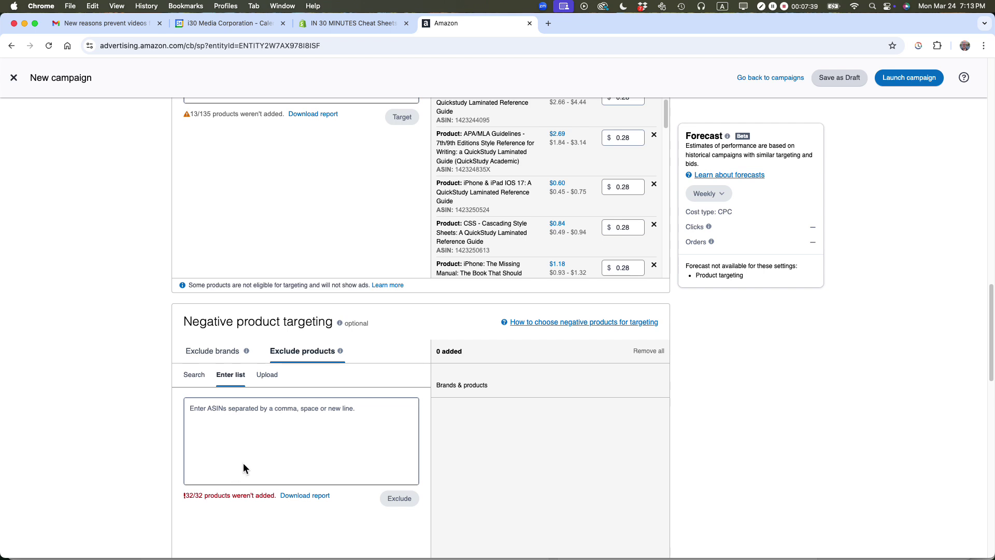
# Step: Select the ASIN/ISBN list in G2:G257 of the Google Sheet, then return to the Amazon campaign page
pyautogui.press('super+grave')
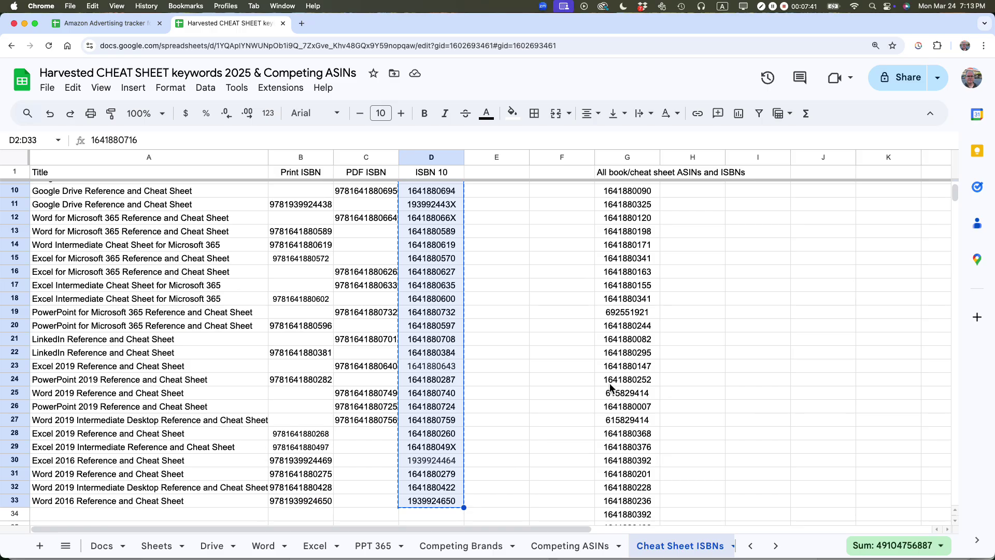
pyautogui.click(618, 192)
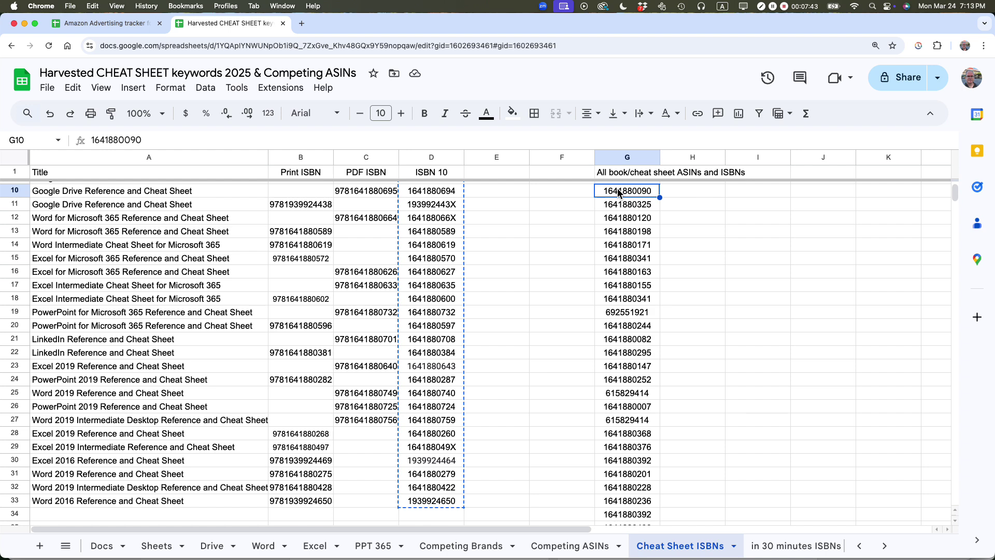
pyautogui.press('Up')
pyautogui.press('Up')
pyautogui.press('Up')
pyautogui.press('Up')
pyautogui.press('Up')
pyautogui.press('Up')
pyautogui.press('Up')
pyautogui.press('Up')
pyautogui.press('Up')
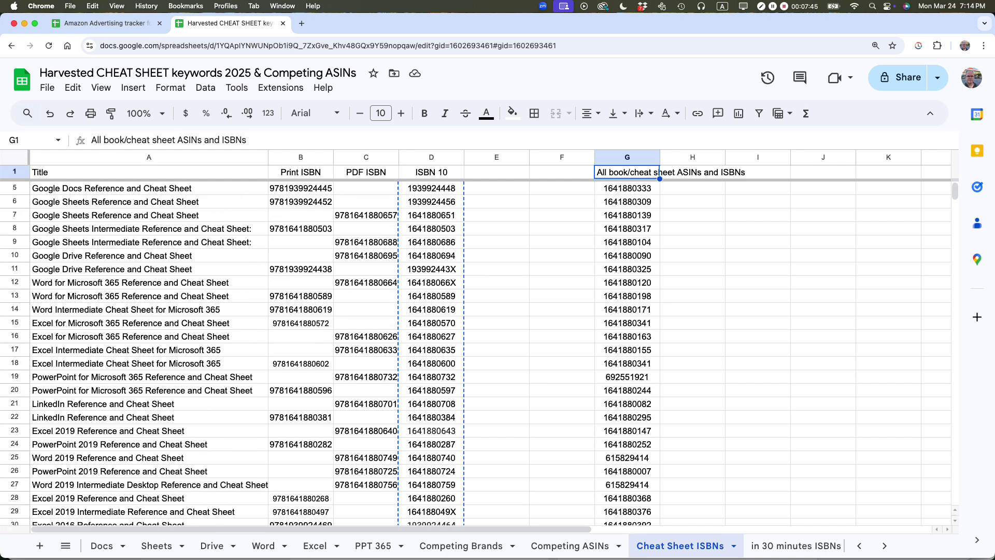
pyautogui.press('Down')
pyautogui.press('super+shift+Down')
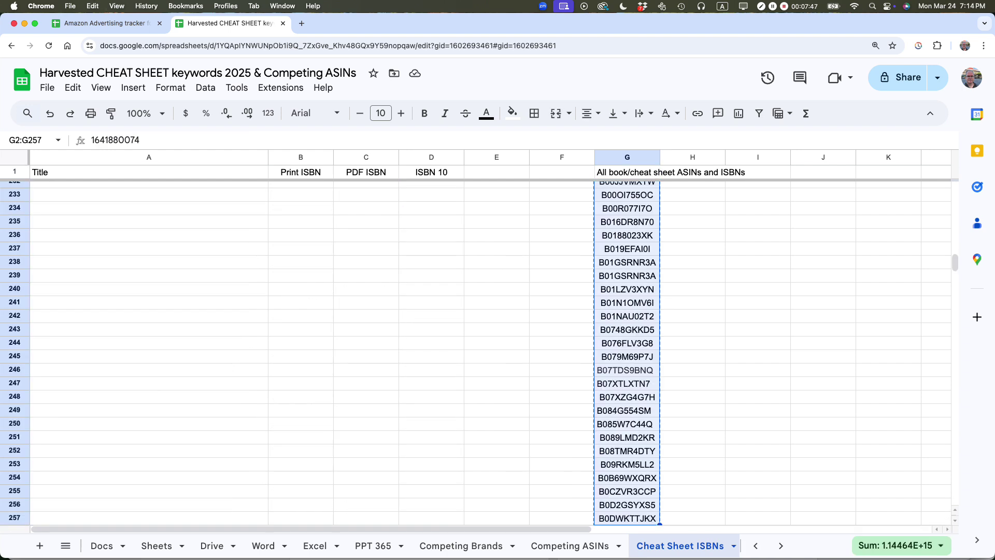
pyautogui.press('super+grave')
# Step: Paste the copied ASINs into the exclusion list and exclude them, leaving 92 excluded products
pyautogui.click(206, 415)
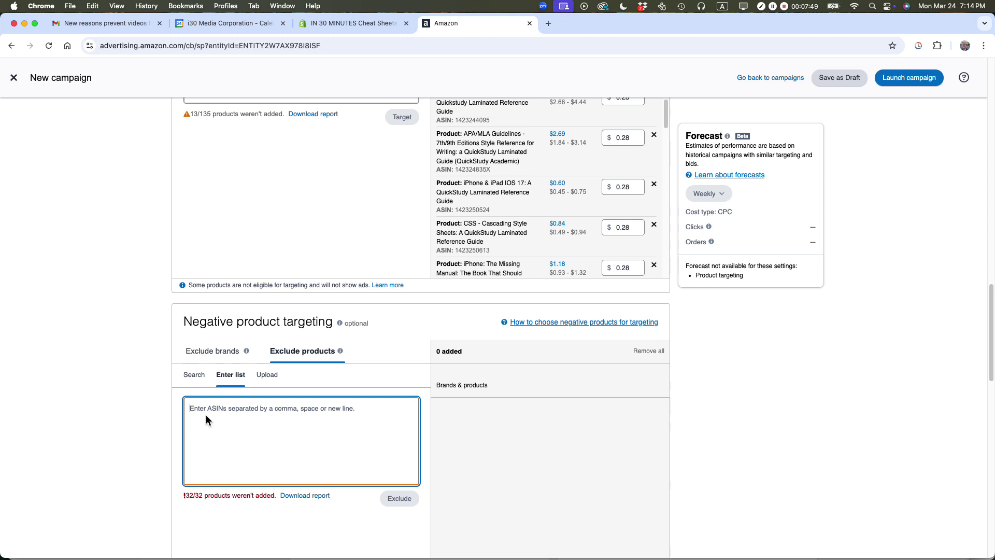
pyautogui.press('super+v')
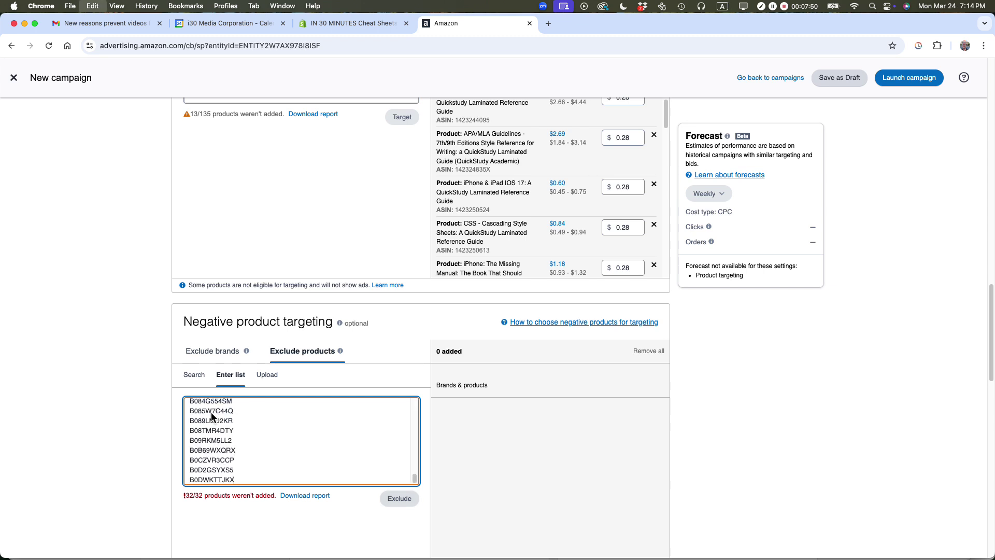
pyautogui.click(395, 502)
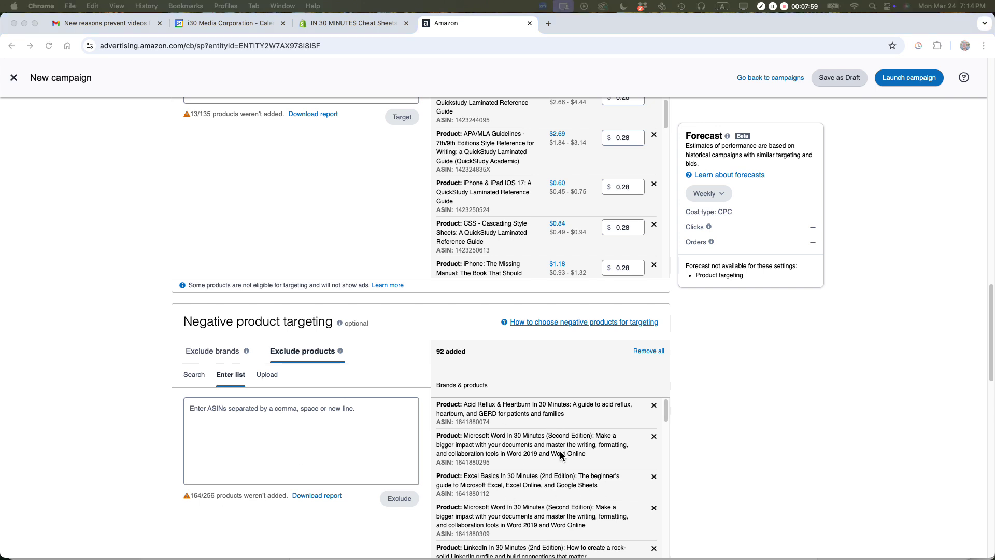
# Step: Paste the ISBN-10 numbers from D2:D33 into the exclusion list box
pyautogui.press('super+grave')
pyautogui.scroll(20, 553, 296)
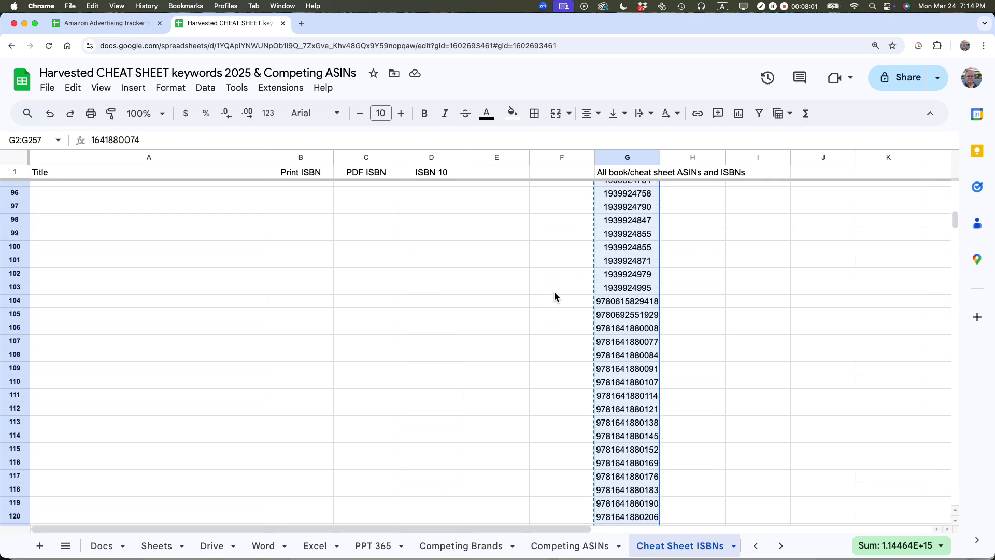
pyautogui.click(427, 418)
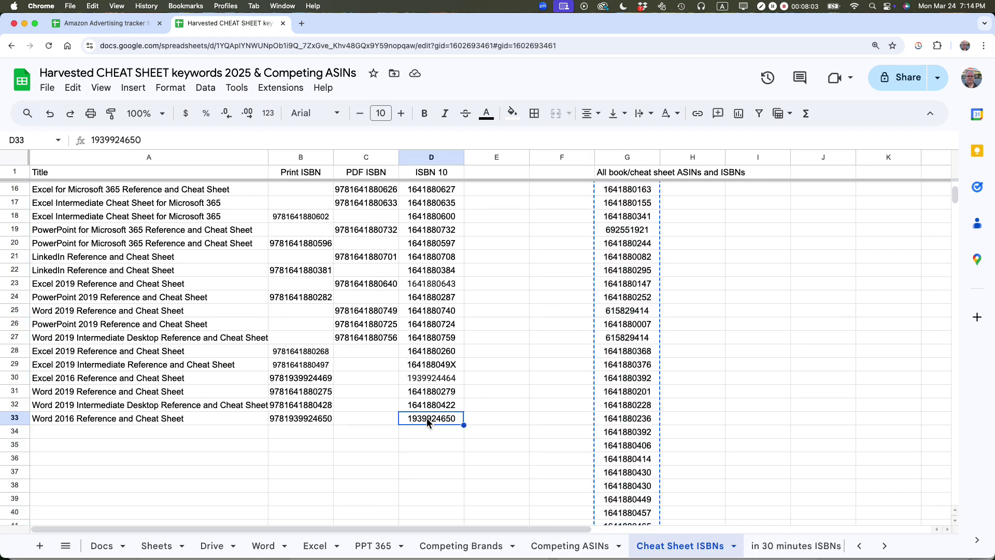
pyautogui.press('super+shift+Up')
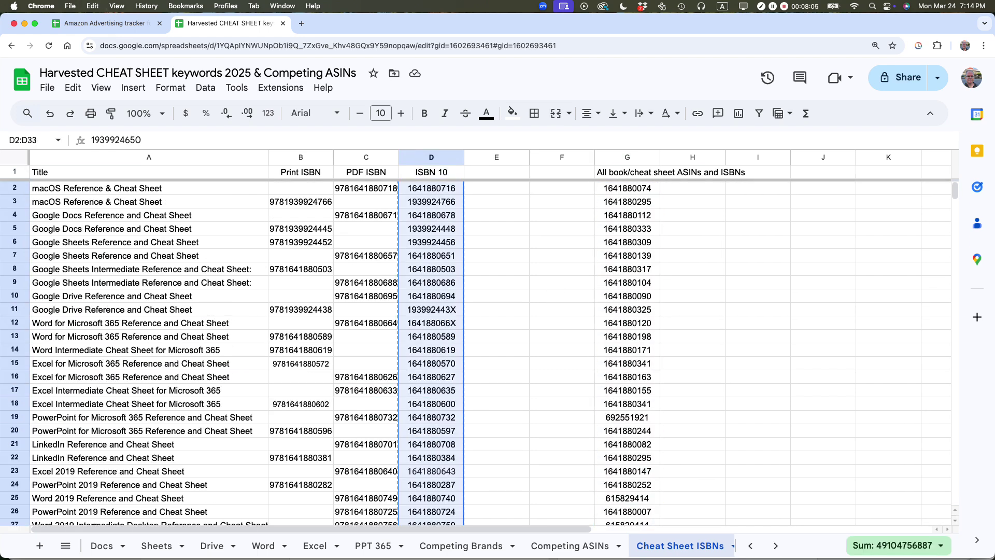
pyautogui.press('super+grave')
pyautogui.click(270, 410)
pyautogui.press('super+v')
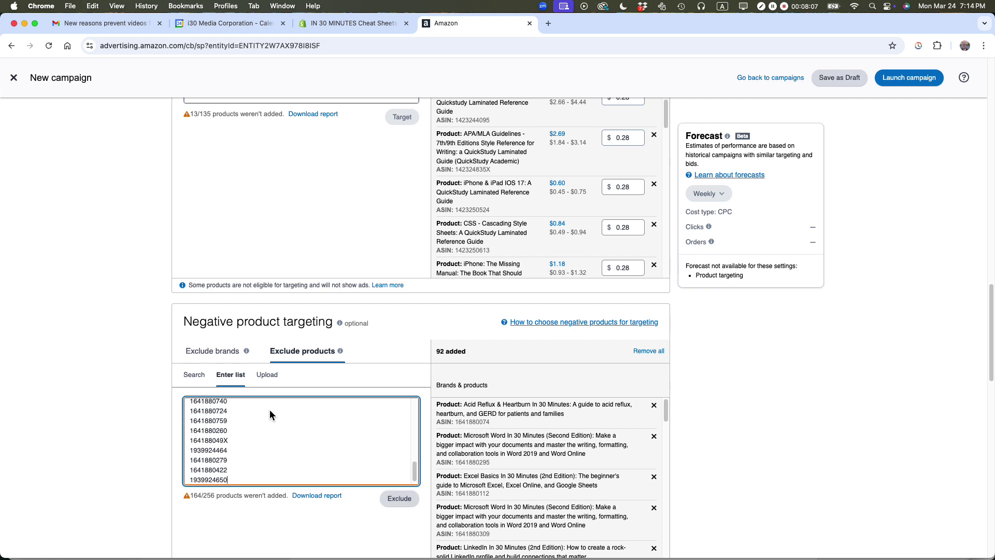
# Step: Submit the ISBN-10 exclusions and review the 92 excluded products down to Campaign bidding strategy
pyautogui.click(386, 498)
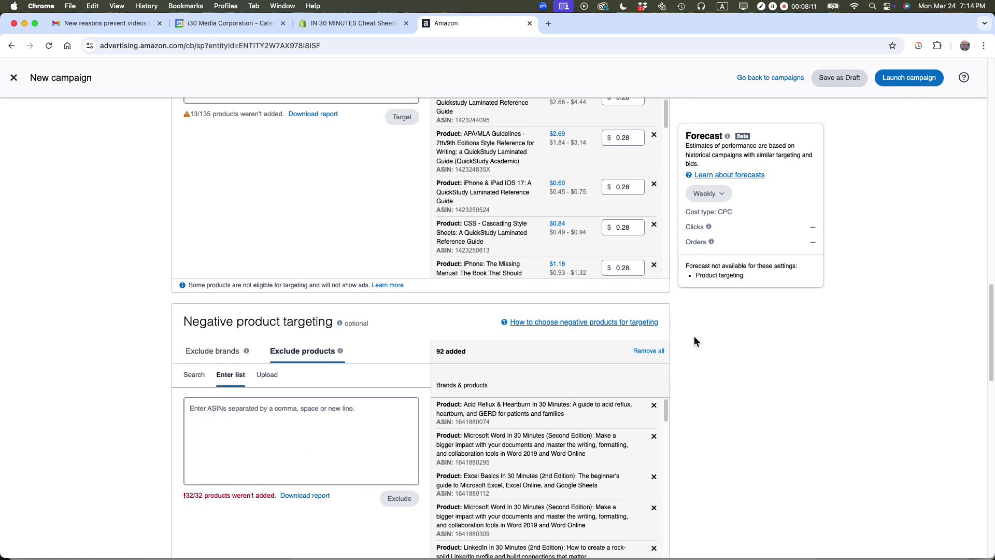
pyautogui.scroll(-3, 694, 336)
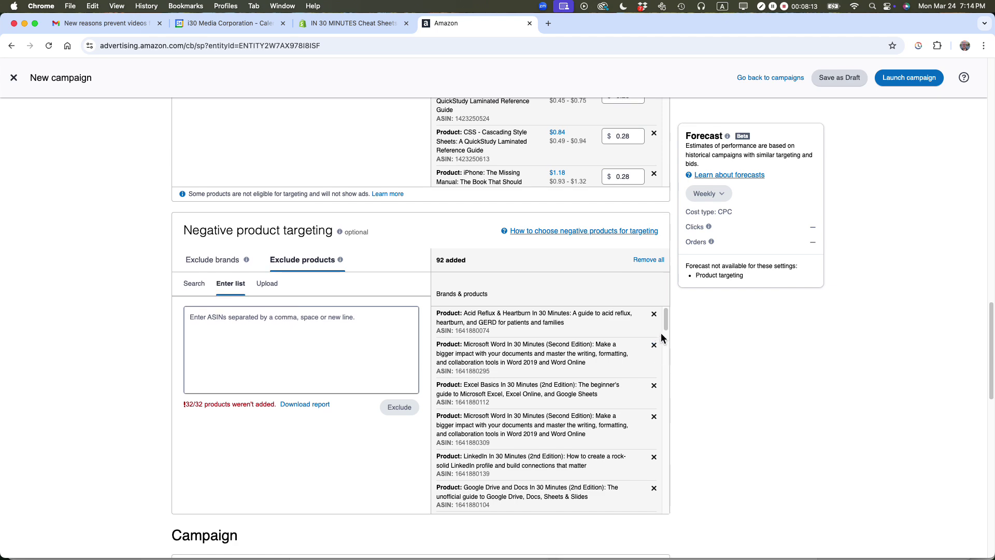
pyautogui.scroll(-10, 663, 342)
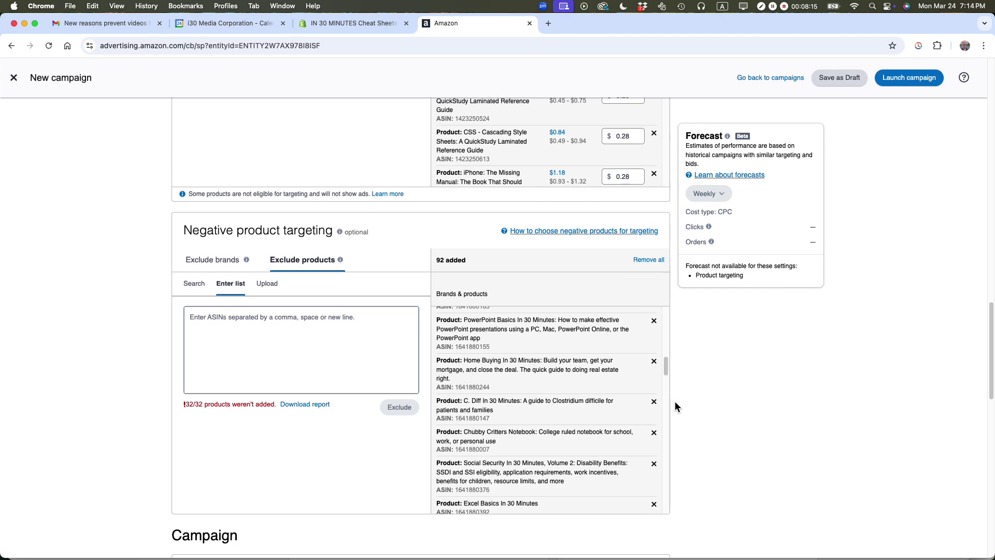
pyautogui.scroll(-5, 663, 410)
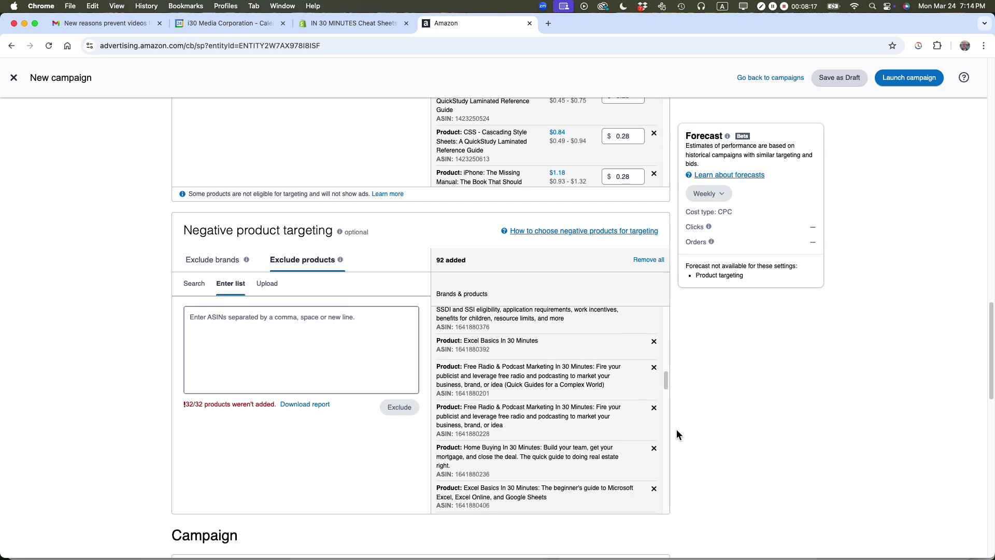
pyautogui.scroll(-6, 676, 440)
pyautogui.scroll(-10, 678, 483)
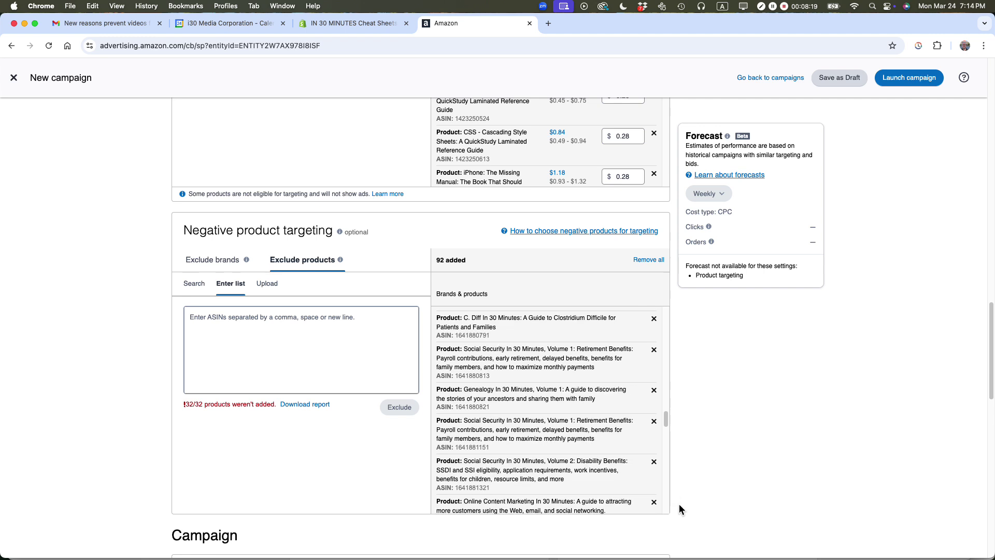
pyautogui.scroll(-8, 676, 530)
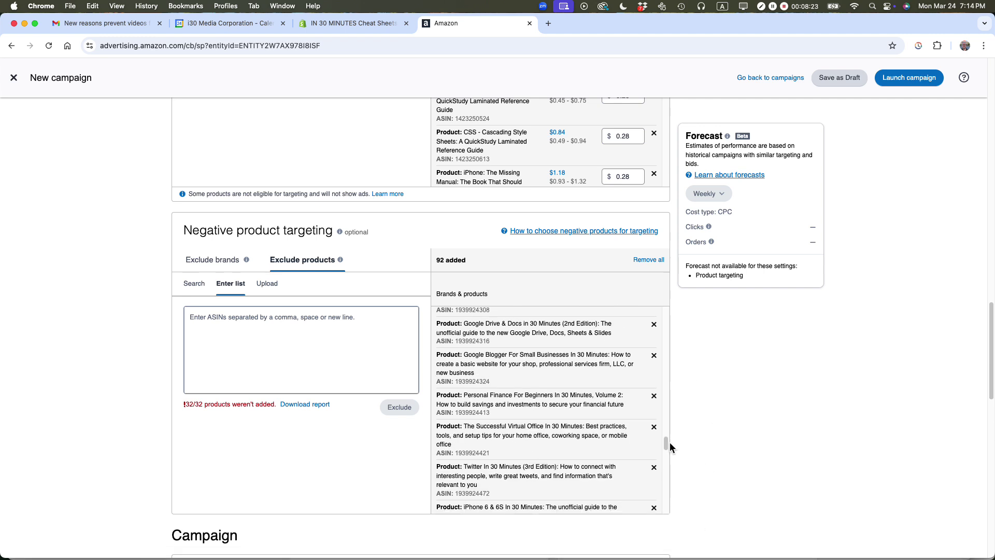
pyautogui.scroll(-10, 670, 446)
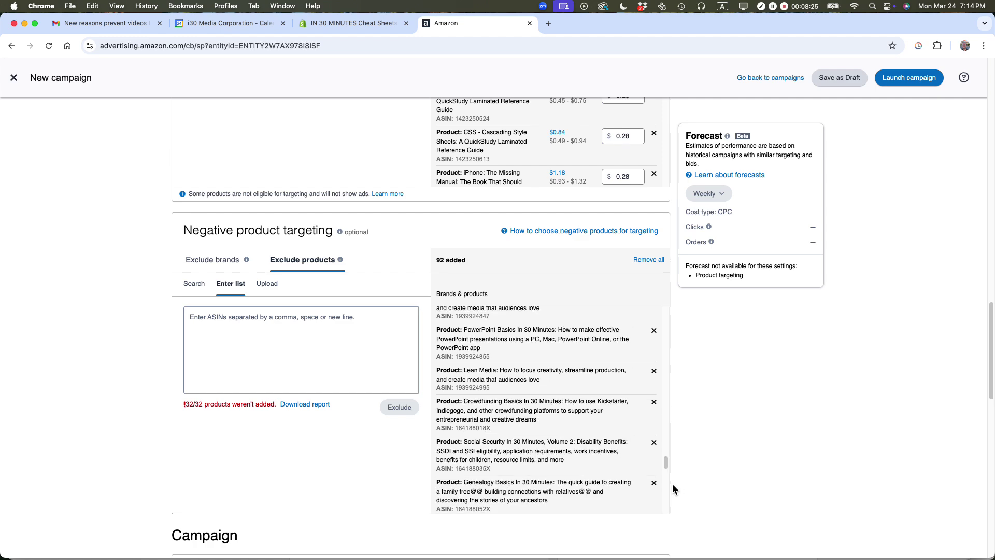
pyautogui.scroll(-4, 672, 483)
pyautogui.scroll(-5, 674, 495)
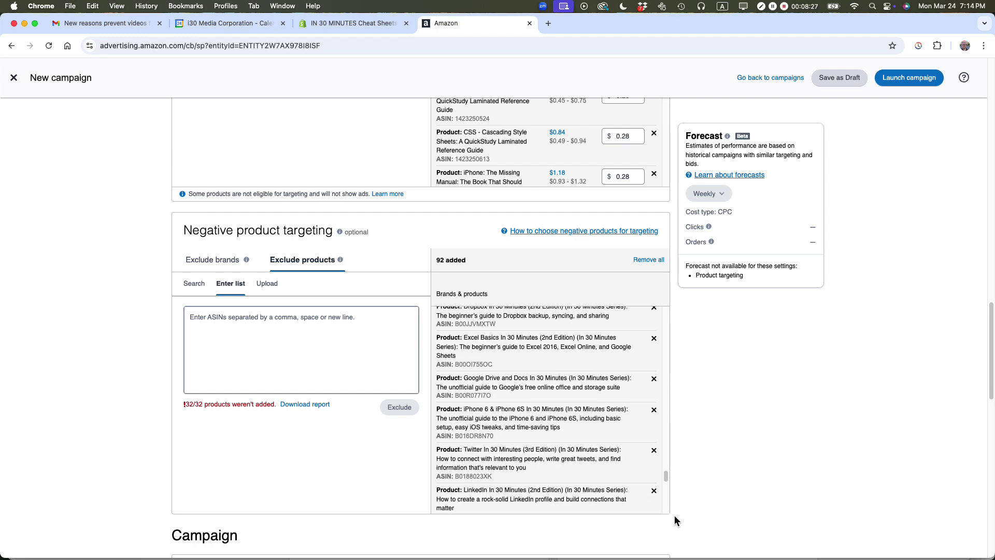
pyautogui.scroll(-3, 675, 541)
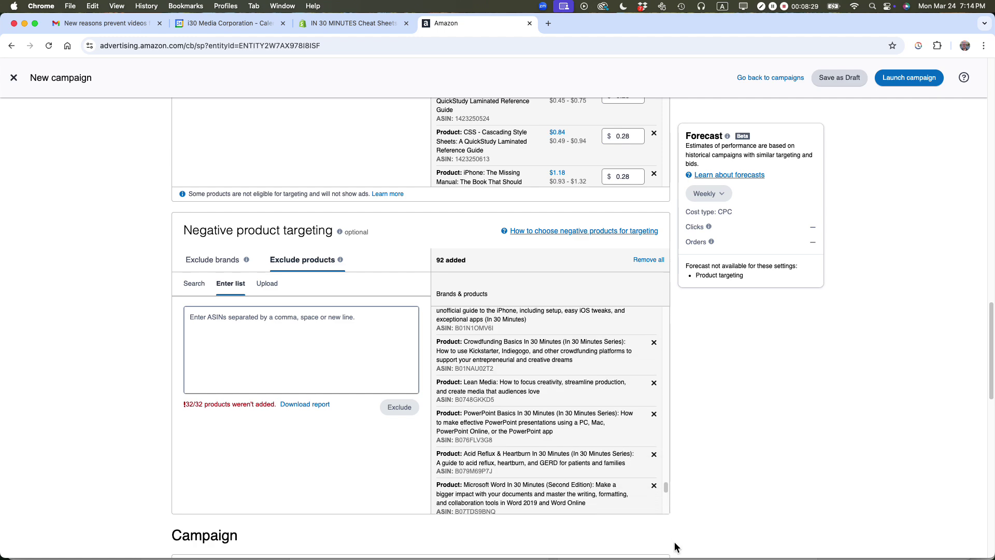
pyautogui.scroll(-5, 674, 547)
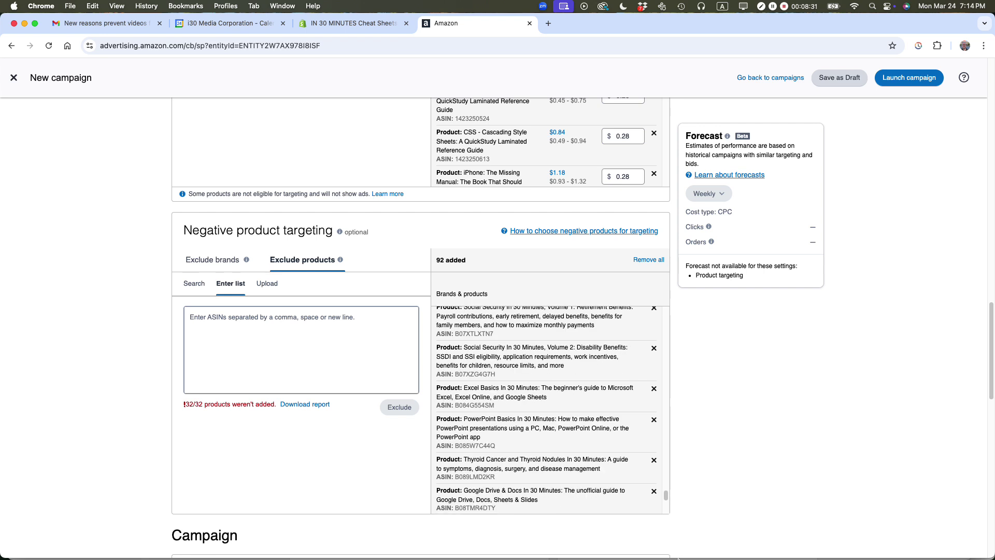
pyautogui.scroll(-1, 674, 550)
pyautogui.scroll(-5, 706, 369)
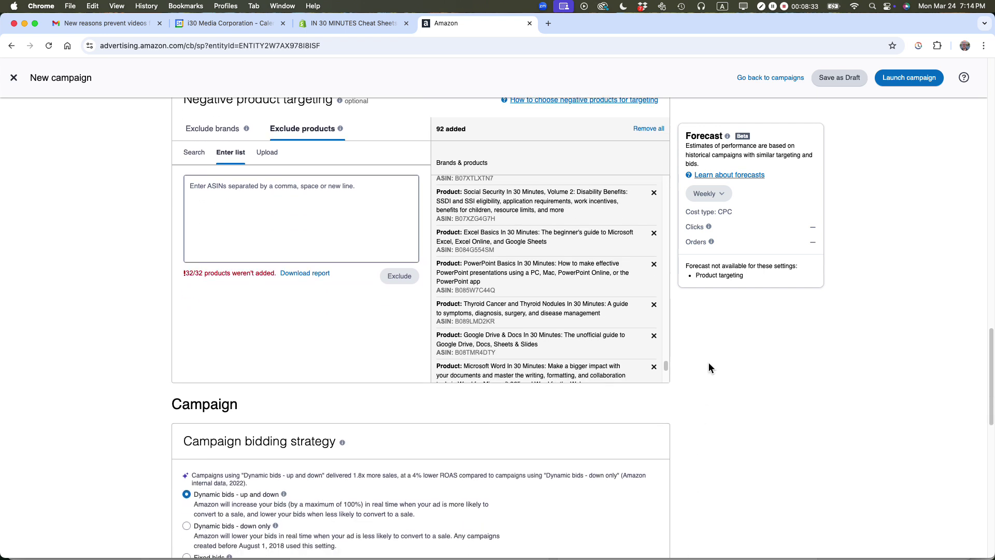
pyautogui.scroll(-5, 708, 363)
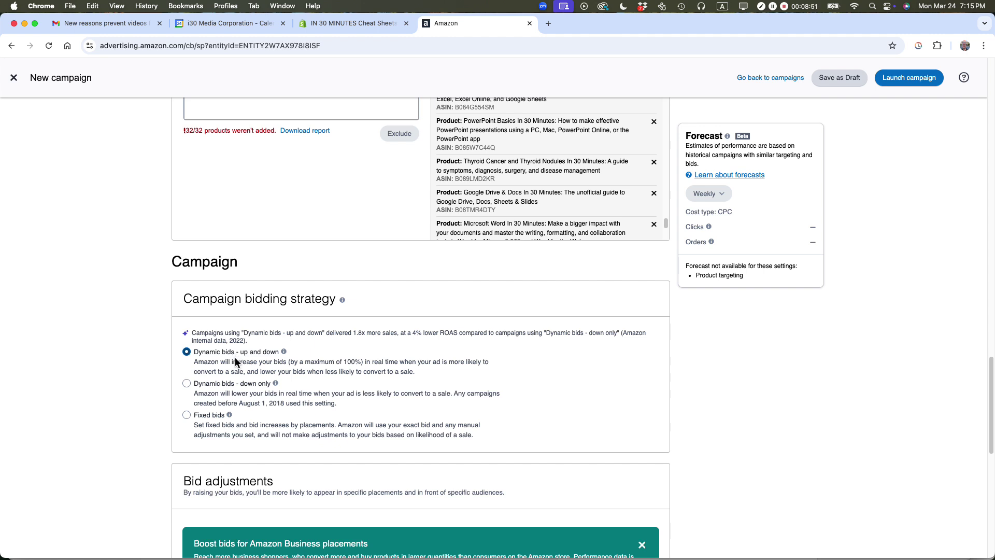
# Step: Choose 'Dynamic bids - down only' as the campaign bidding strategy and move on to Bid adjustments
pyautogui.moveTo(276, 383)
pyautogui.click(187, 383)
pyautogui.scroll(-5, 399, 387)
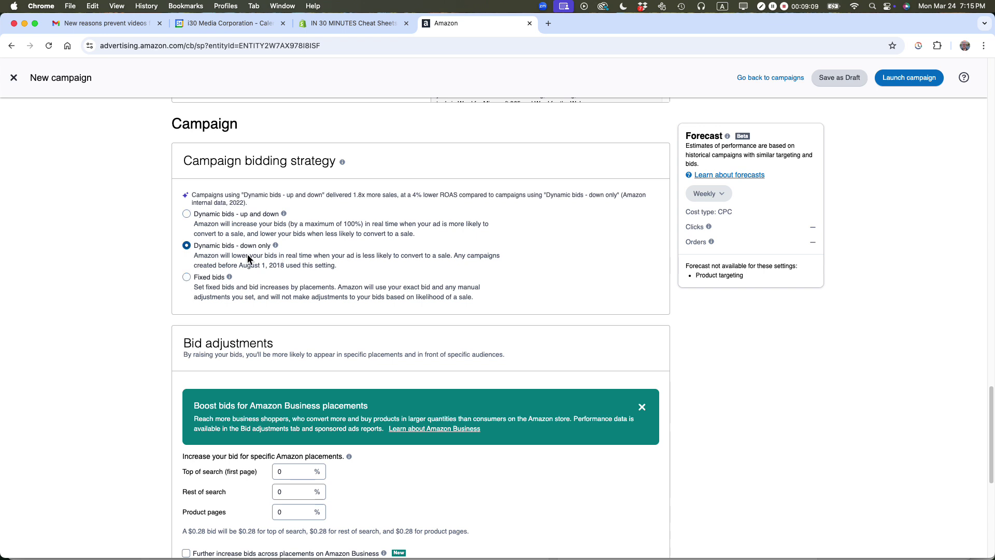
pyautogui.moveTo(275, 245)
pyautogui.scroll(-3, 378, 264)
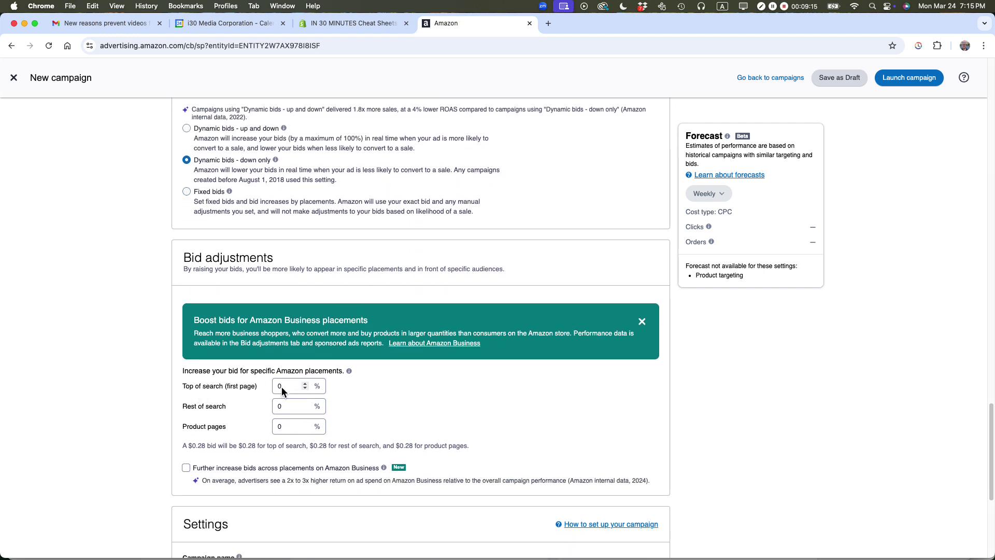
# Step: Set Top of search (first page) and Product pages bid adjustments to 11% each
pyautogui.moveTo(283, 384); pyautogui.dragTo(276, 387)
pyautogui.write('11')
pyautogui.click(415, 396)
pyautogui.click(281, 427)
pyautogui.write('11')
pyautogui.click(481, 413)
# Step: Rename the campaign 'macOS SP harvested ASIN 032425' and apply the suggested $14.00 daily budget
pyautogui.scroll(-3, 511, 417)
pyautogui.scroll(-2, 512, 414)
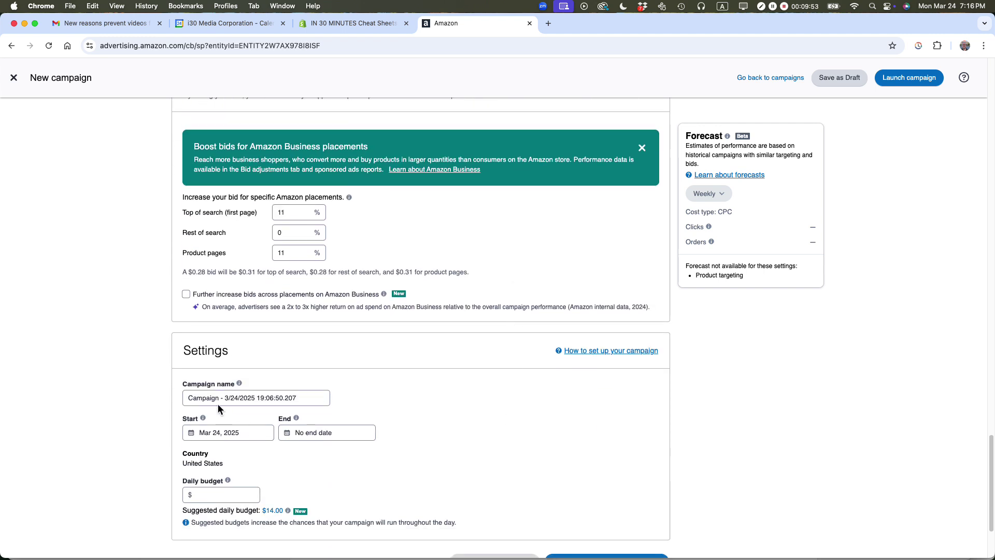
pyautogui.tripleClick(211, 397)
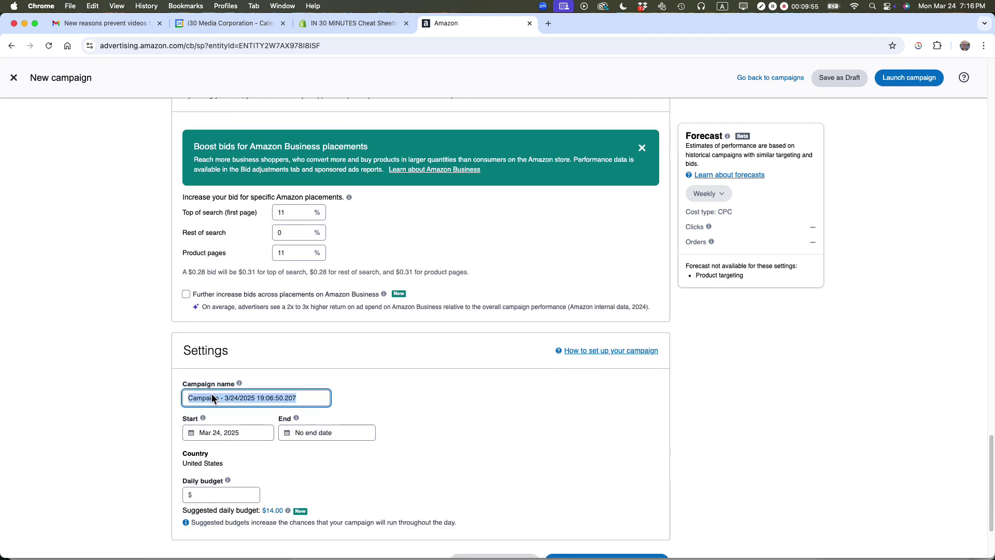
pyautogui.write('macOS')
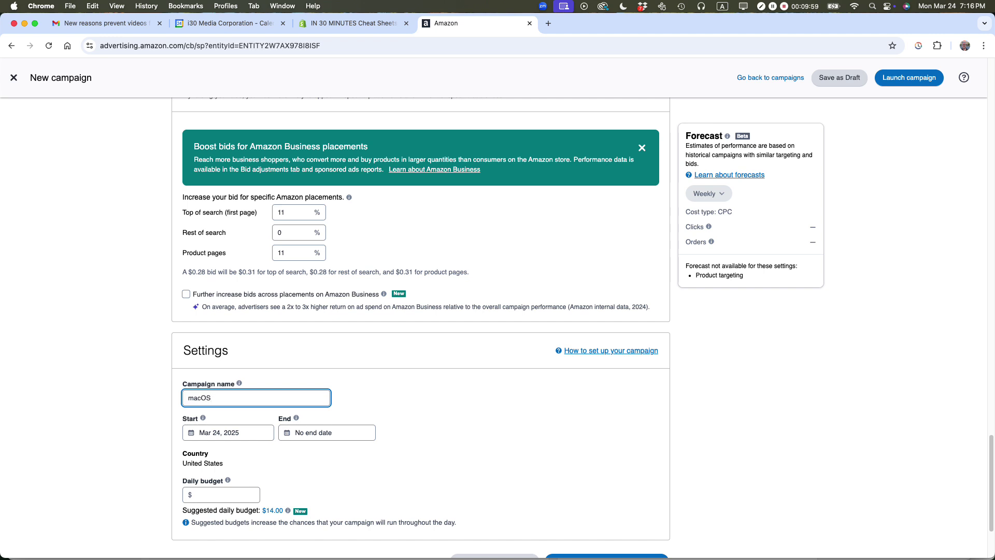
pyautogui.write('harve')
pyautogui.press('BackSpace')
pyautogui.write('ested ASIN')
pyautogui.write('SP ')
pyautogui.write(' 032')
pyautogui.write('425')
pyautogui.press('super+a')
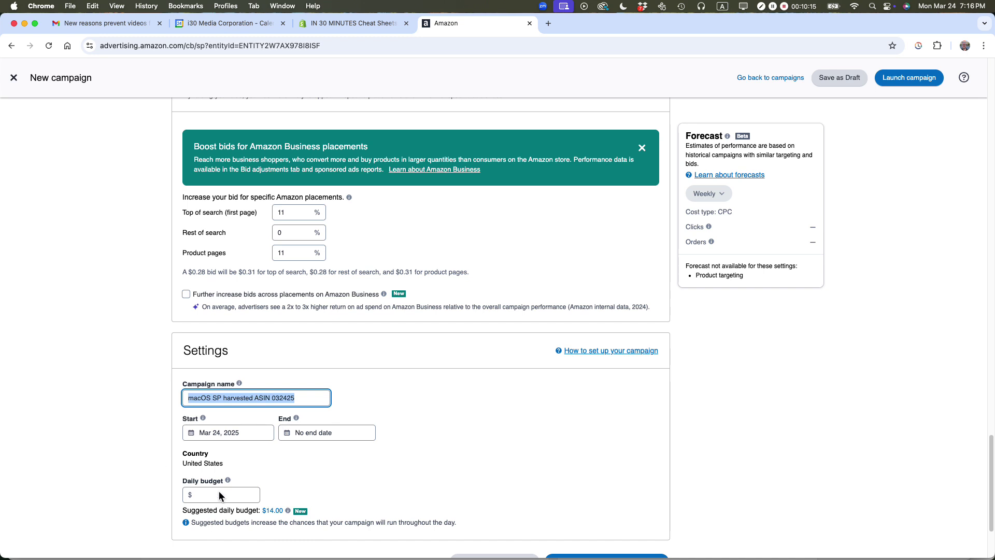
pyautogui.click(270, 511)
pyautogui.scroll(-2, 320, 477)
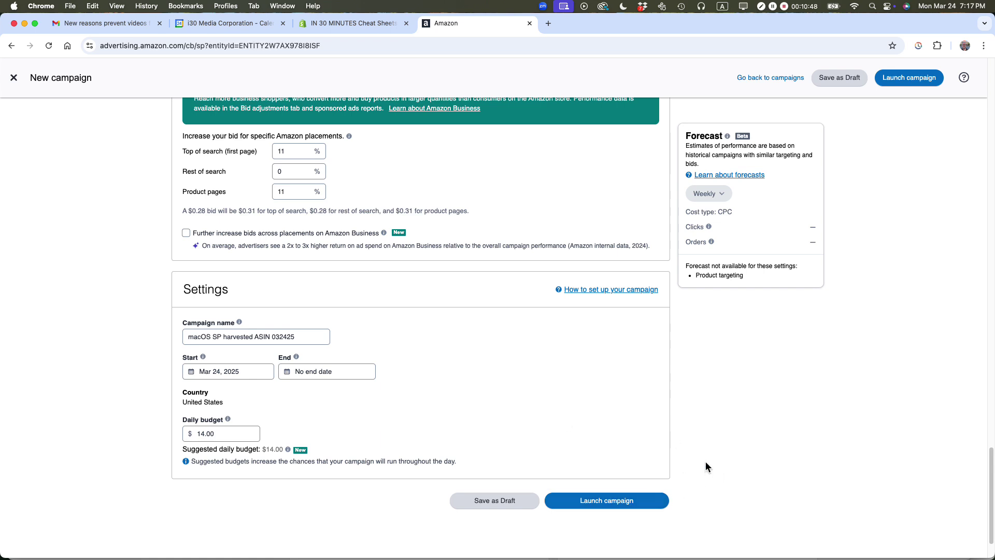
# Step: Launch the campaign and highlight the success message on its summary page
pyautogui.click(602, 502)
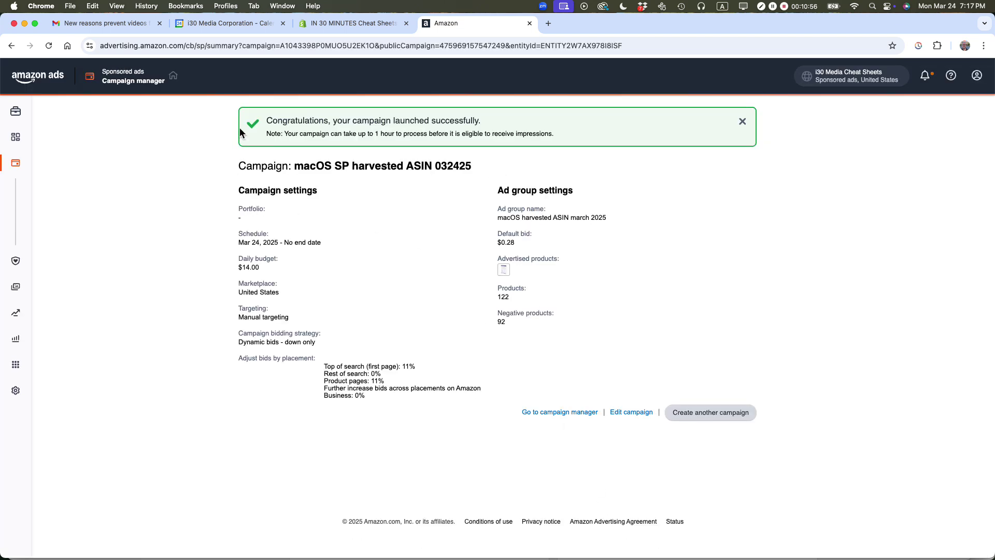
pyautogui.moveTo(268, 123); pyautogui.dragTo(501, 124)
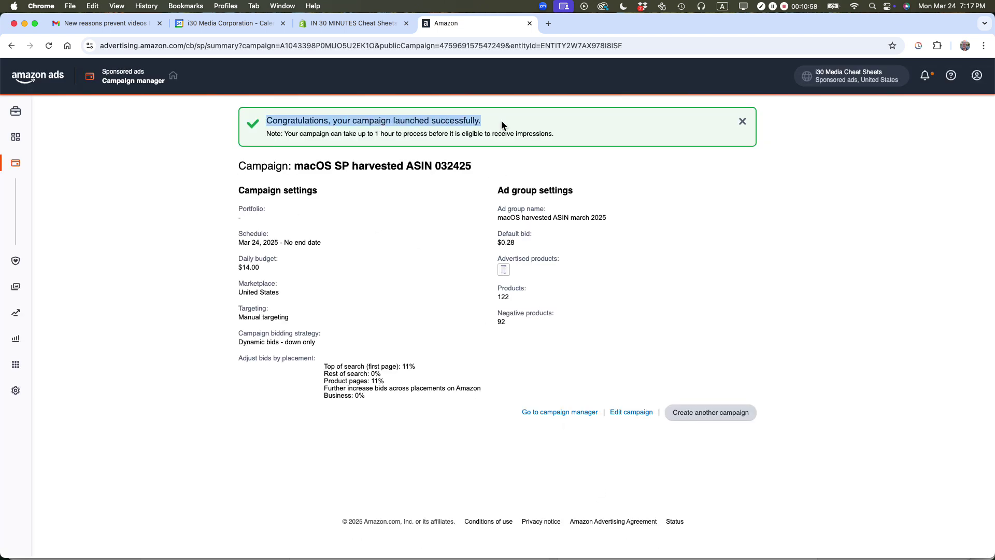